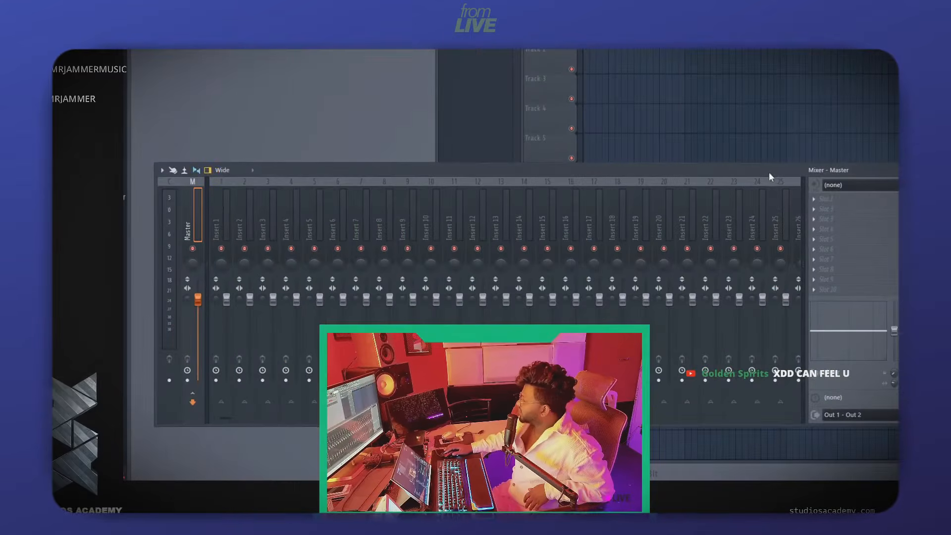
Load Maximus into the first effect slot of the Master track and move the mixer window higher.
left_click(824, 199)
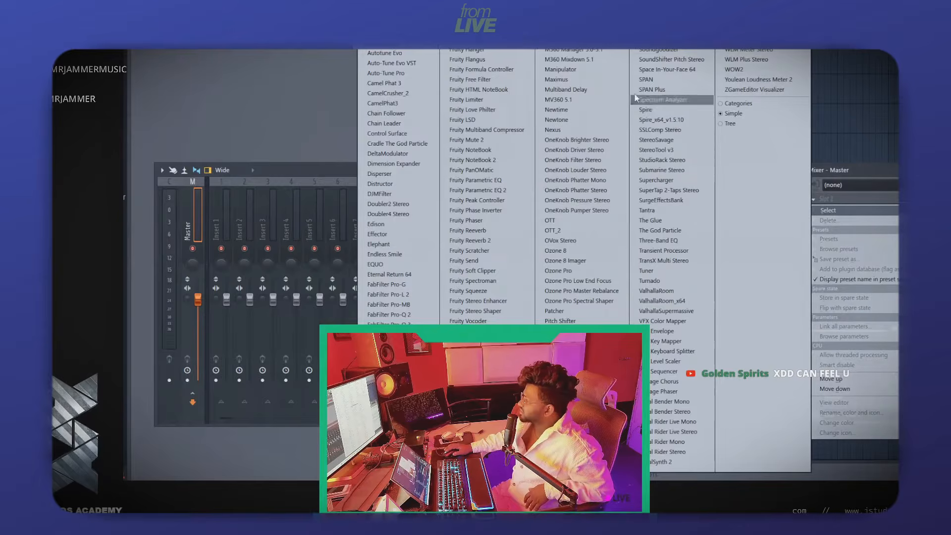
left_click(599, 80)
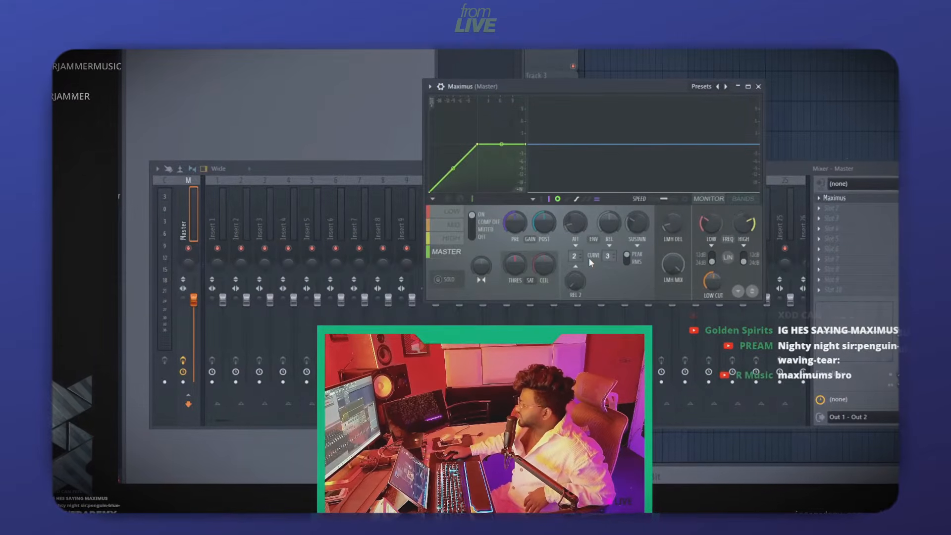
left_click_drag(814, 171, 815, 52)
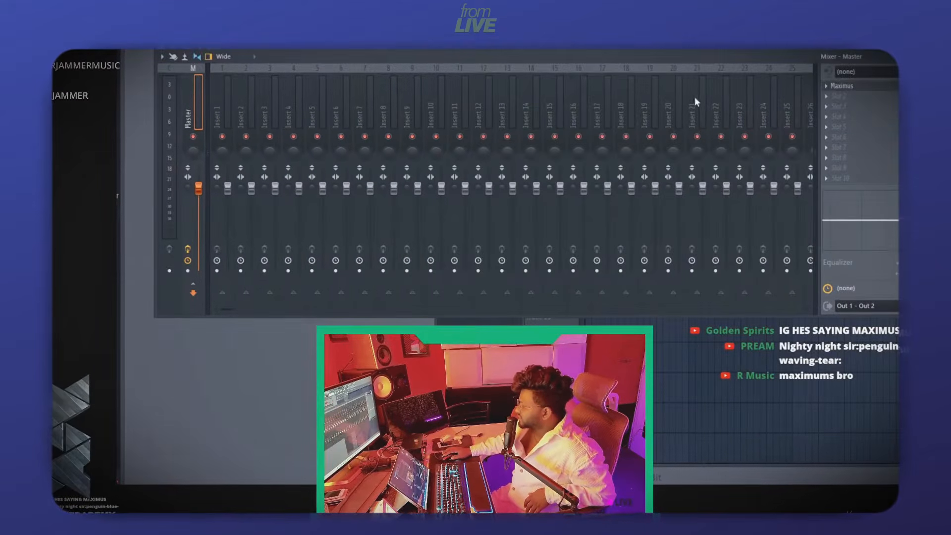
Select several insert tracks across the mixer, including Inserts 13, 24 and 4, to view their effect slots.
left_click(269, 88)
left_click(244, 96)
left_click(223, 104)
left_click(250, 105)
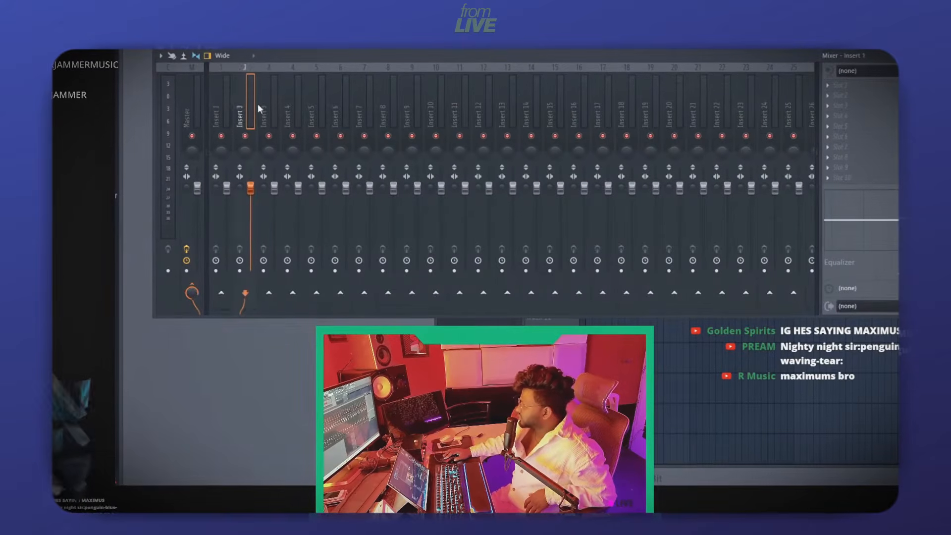
left_click(505, 115)
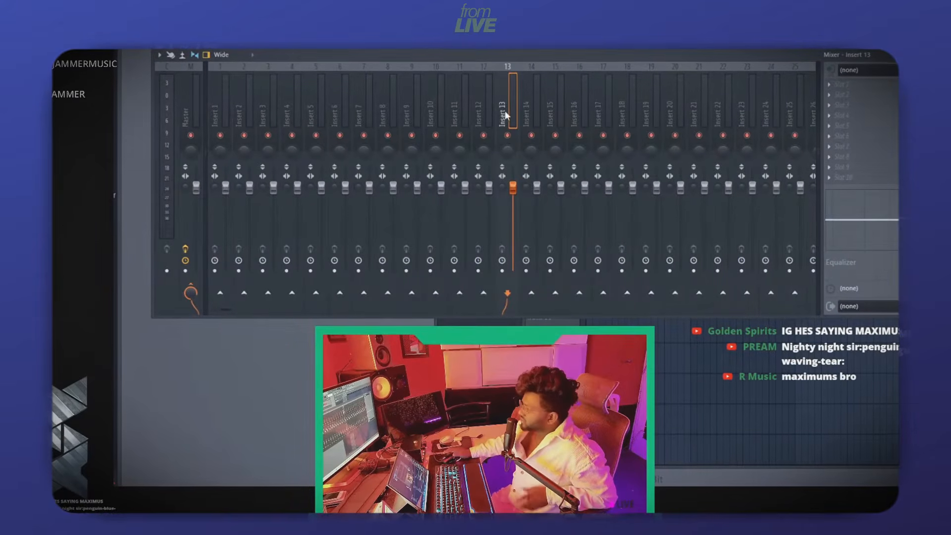
left_click(769, 120)
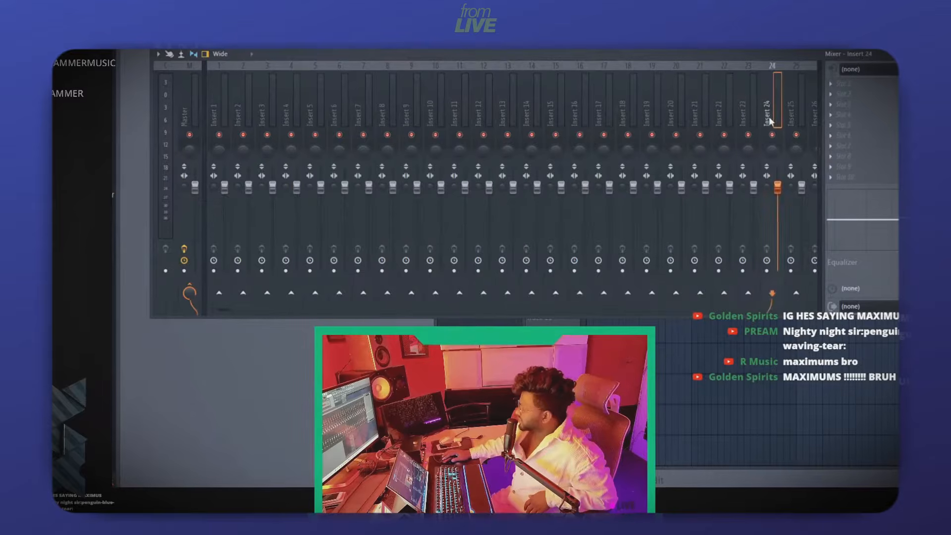
left_click(290, 121)
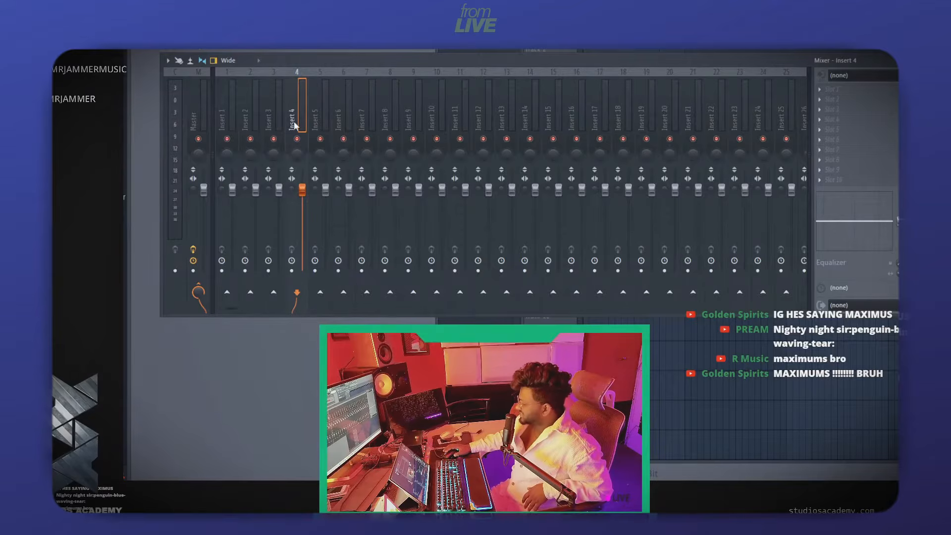
Load Fruity Limiter into slot 2 of the Master track and enlarge its plugin window.
left_click(364, 121)
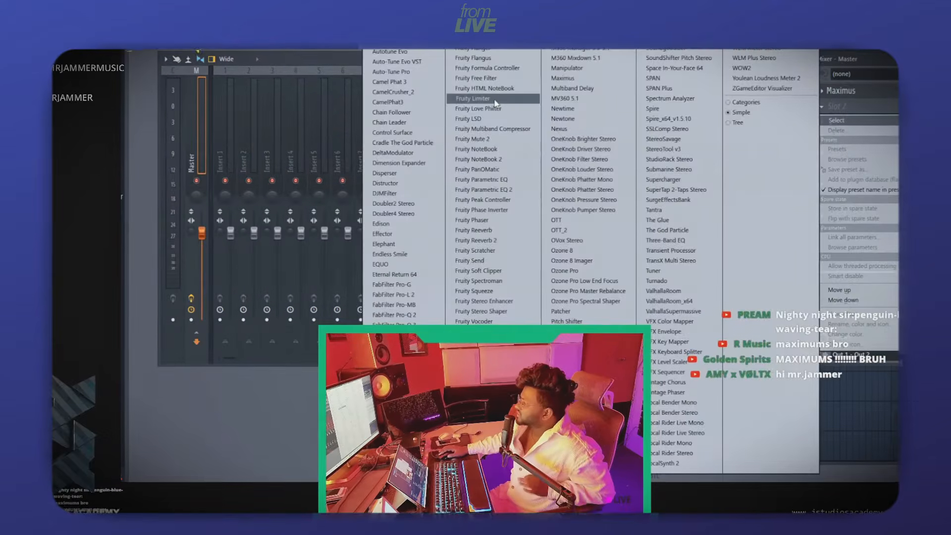
left_click(477, 100)
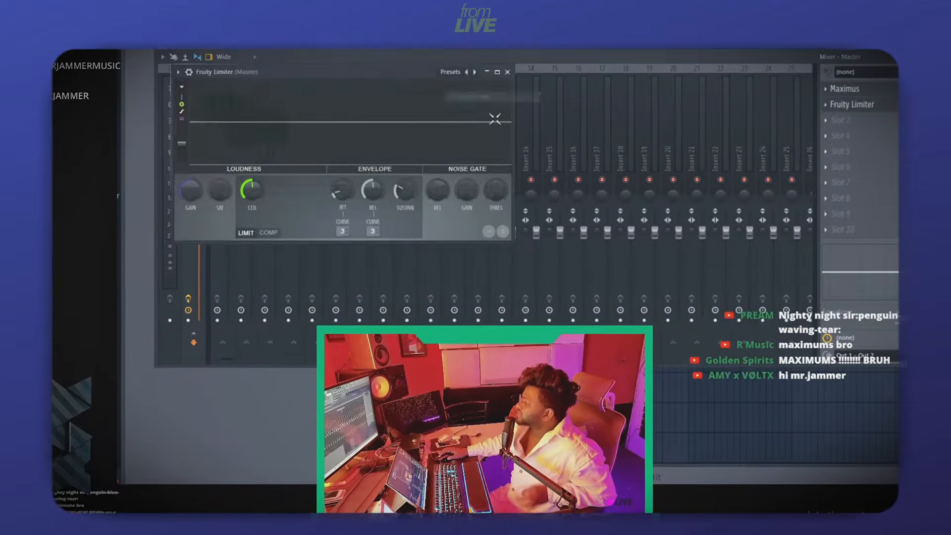
left_click_drag(384, 74, 590, 42)
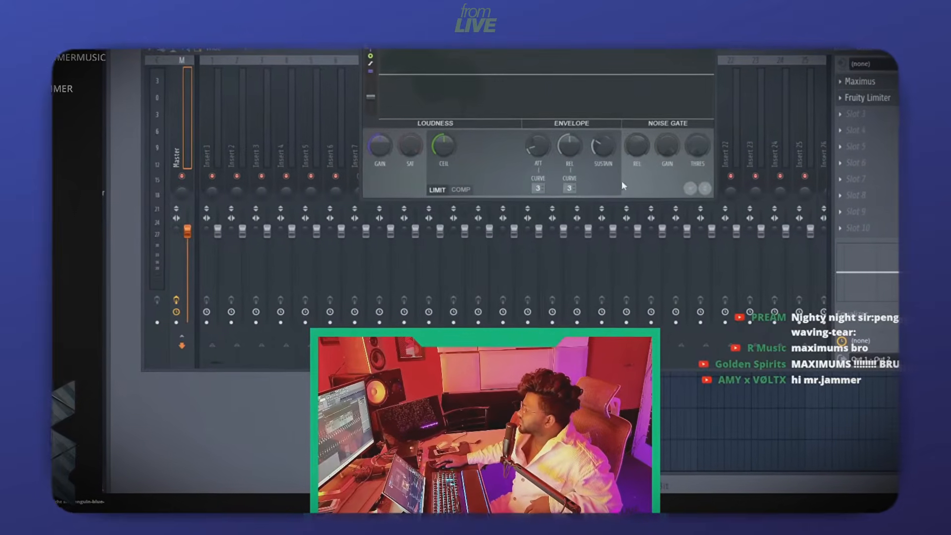
left_click_drag(718, 201, 872, 337)
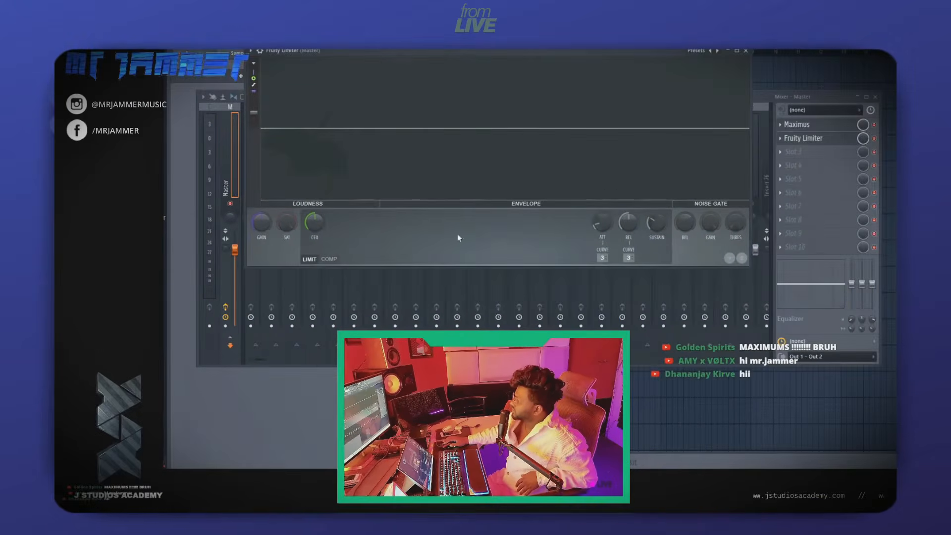
Switch Fruity Limiter between its LIMIT and COMP modes to compare their loudness controls, including the ceiling.
left_click(328, 261)
left_click(313, 260)
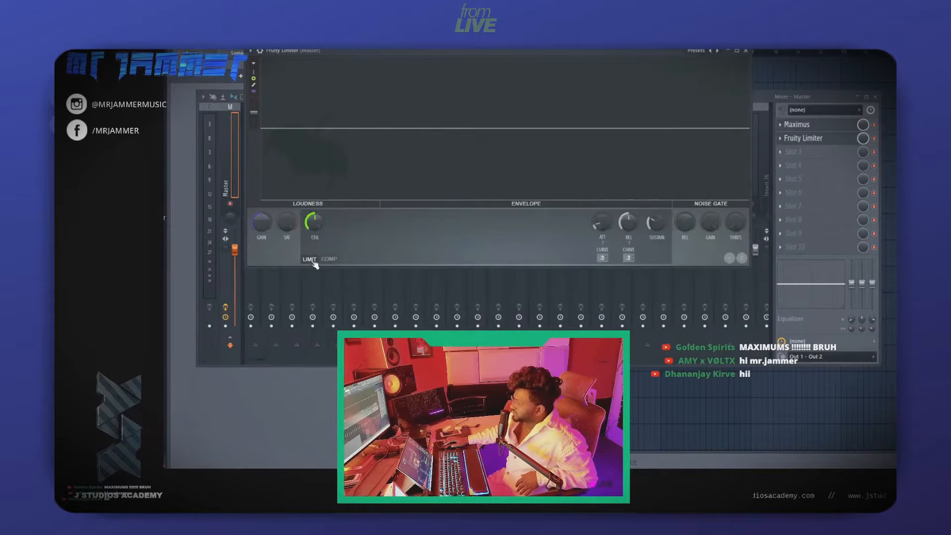
left_click(325, 260)
left_click(316, 260)
left_click(327, 259)
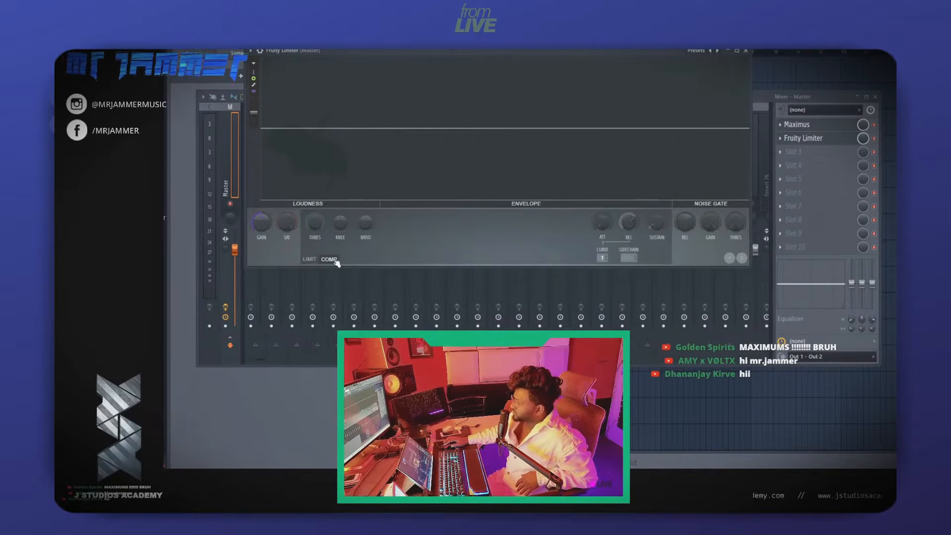
left_click(310, 259)
left_click_drag(321, 217, 321, 221)
right_click(321, 218)
left_click(336, 225)
Put Fruity Limiter in COMP mode, lower its threshold and raise its ratio.
left_click(329, 259)
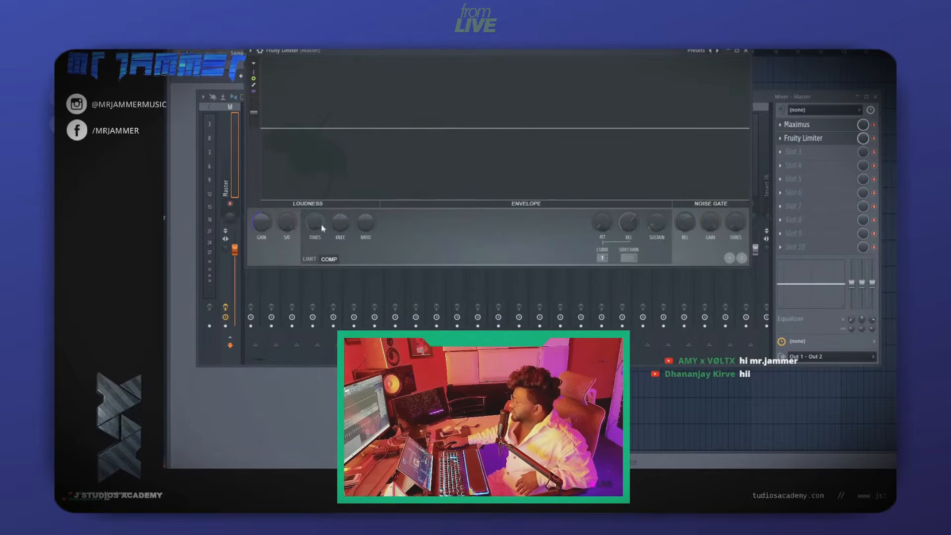
left_click_drag(321, 224, 320, 238)
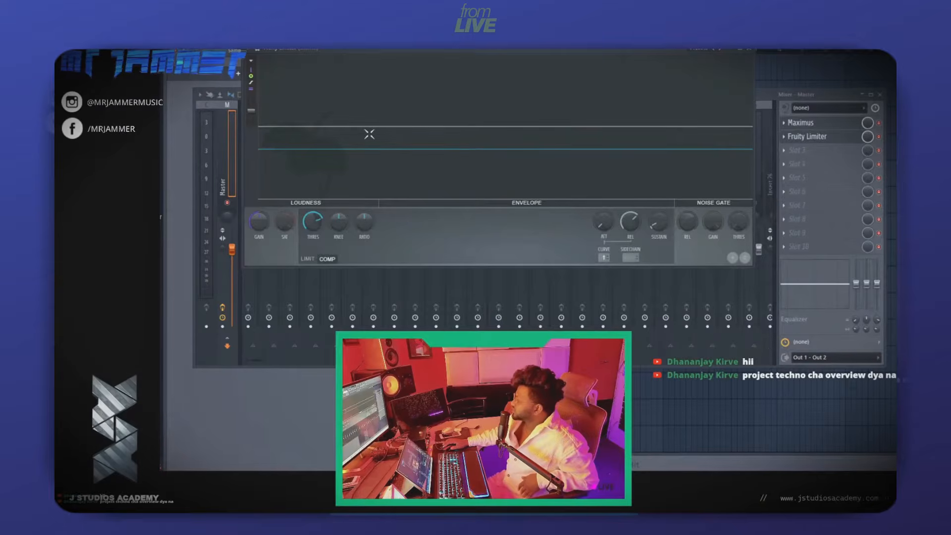
left_click_drag(368, 228, 368, 218)
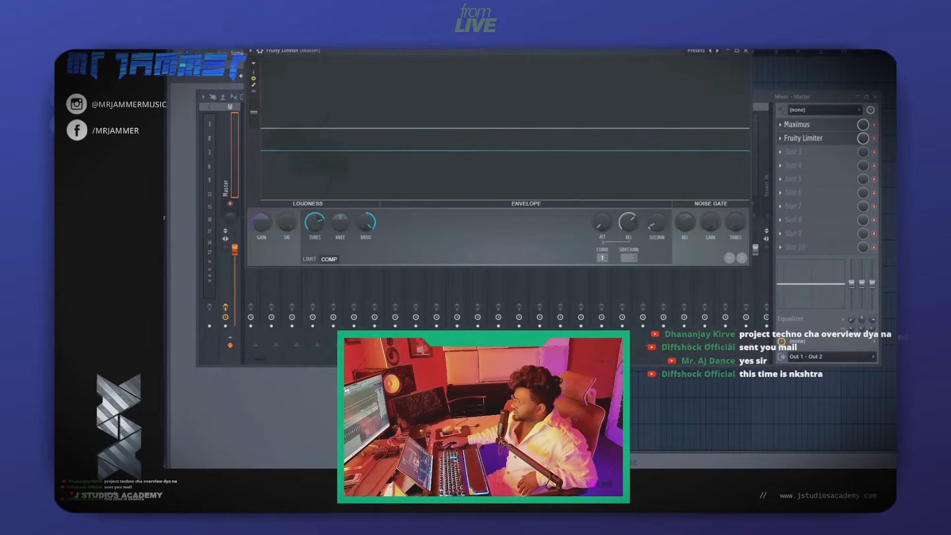
Play the music loop through Fruity Limiter with its window in clear view and reset the compressor threshold.
key("space")
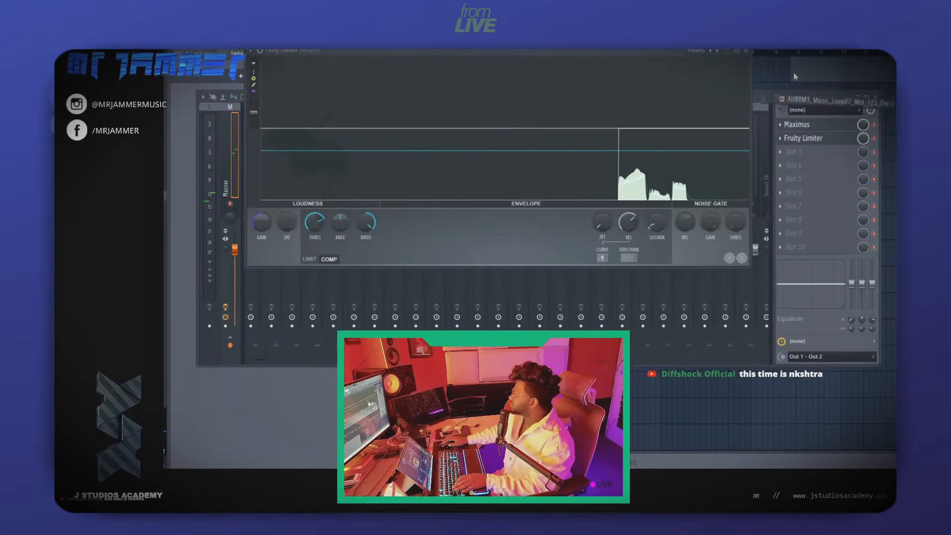
left_click_drag(794, 76, 356, 57)
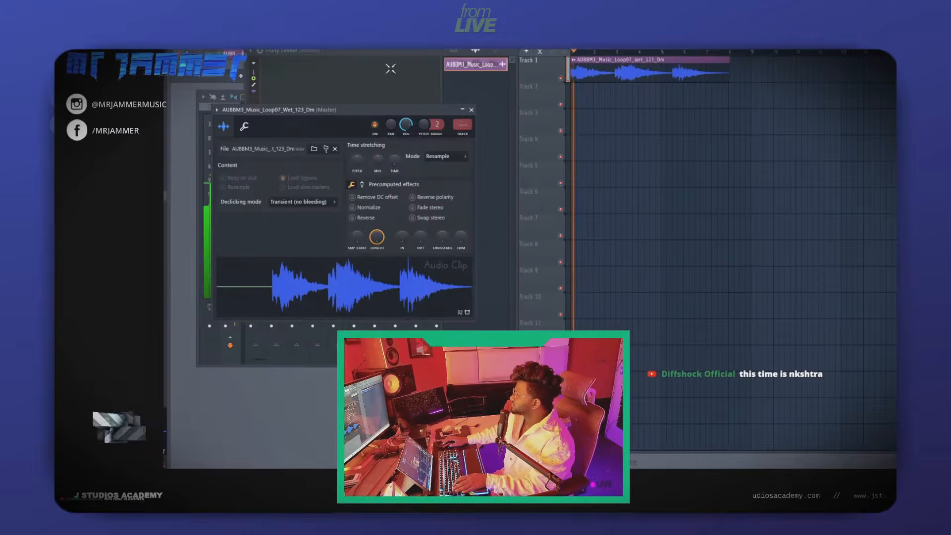
left_click_drag(377, 52, 408, 78)
right_click(365, 243)
left_click(359, 286)
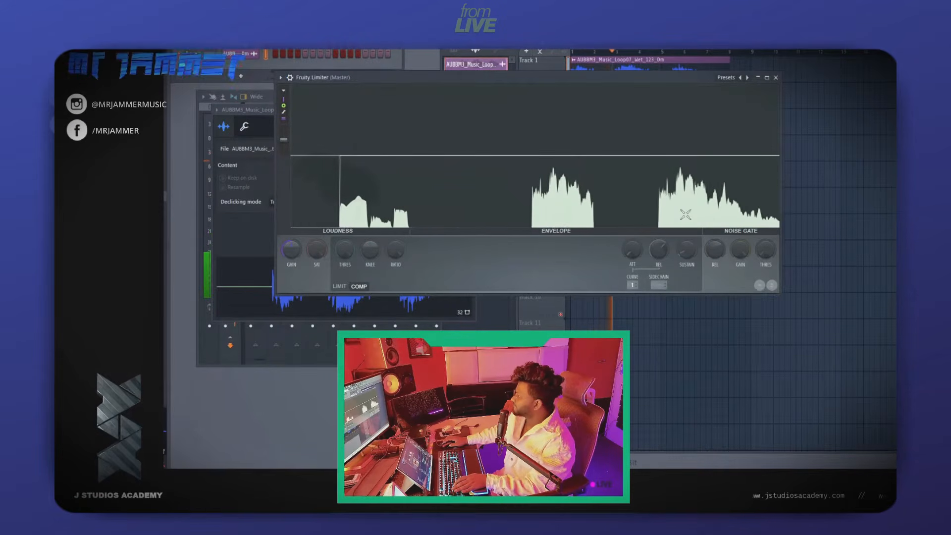
key("space")
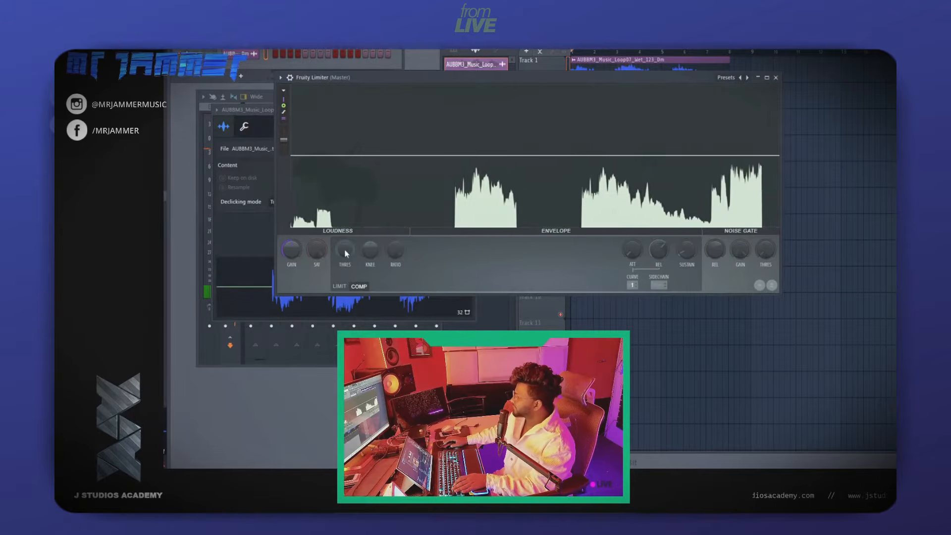
Lower the compressor threshold well below the loop's peaks and play the loop, pausing the level display to inspect the compression.
left_click_drag(345, 251, 345, 297)
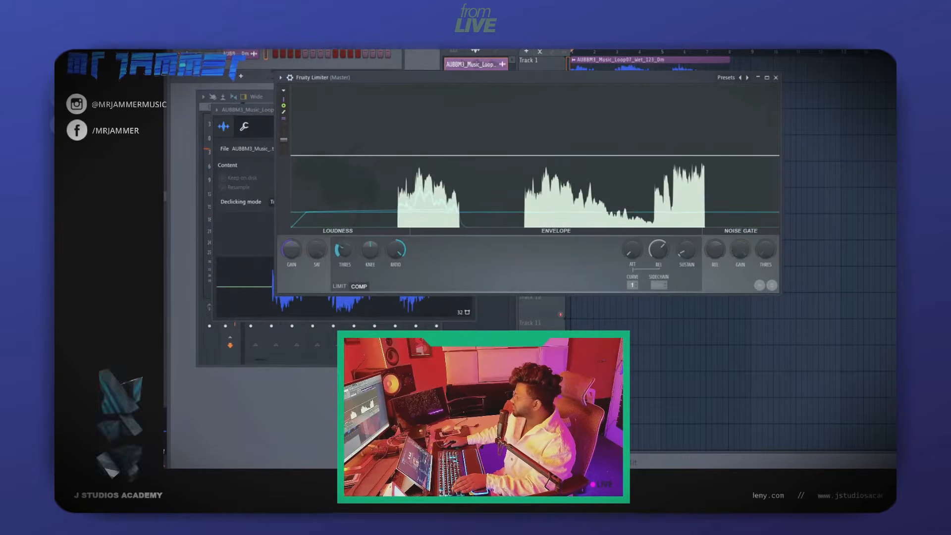
key("space")
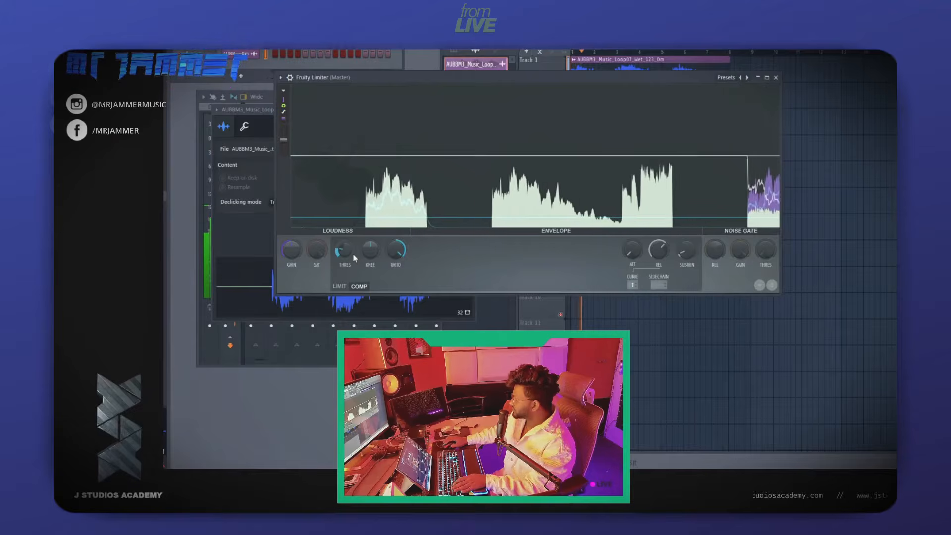
left_click(688, 188)
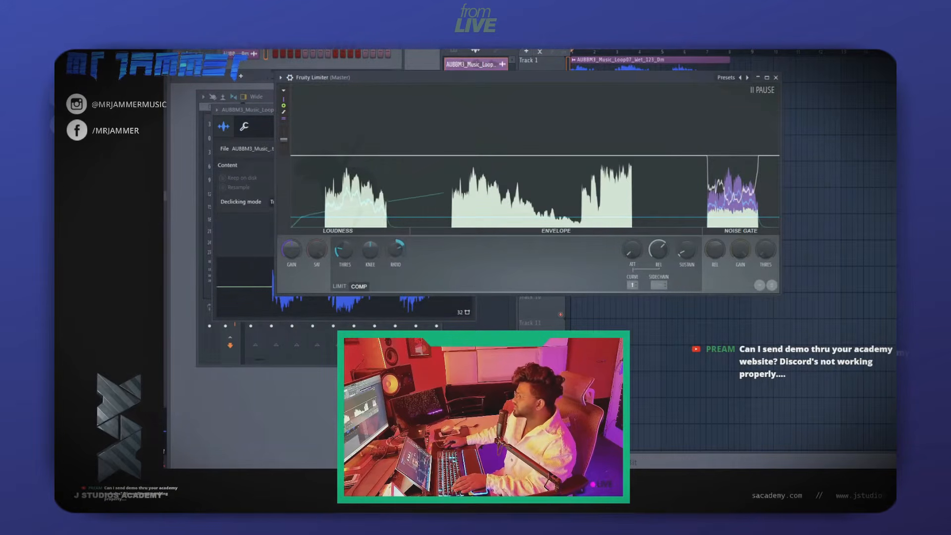
Reduce Fruity Limiter's compression ratio and play the loop again to check the gain reduction.
left_click_drag(399, 252, 398, 255)
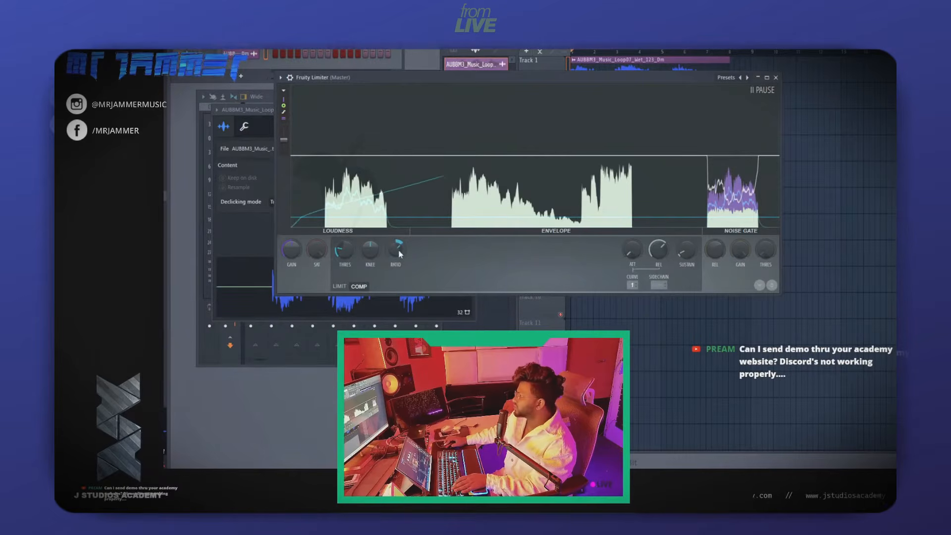
key("space")
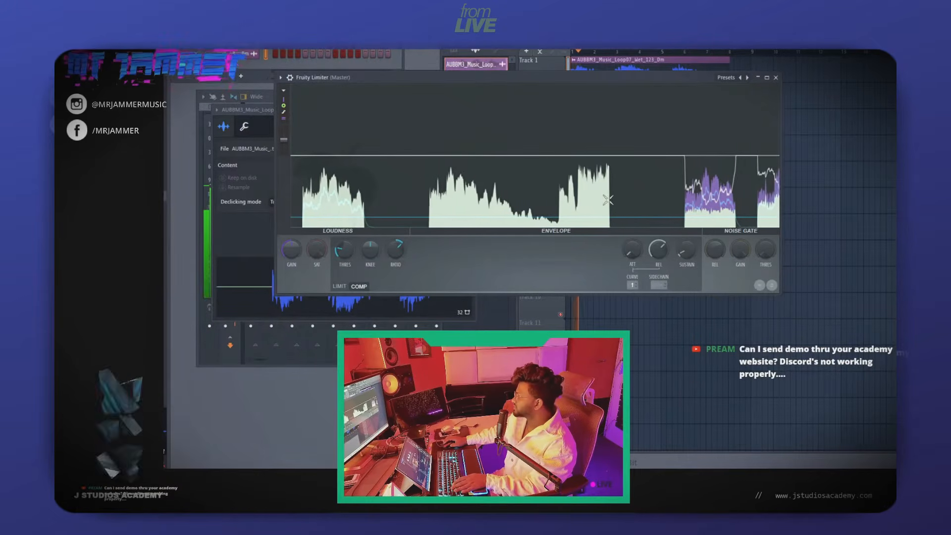
key("space")
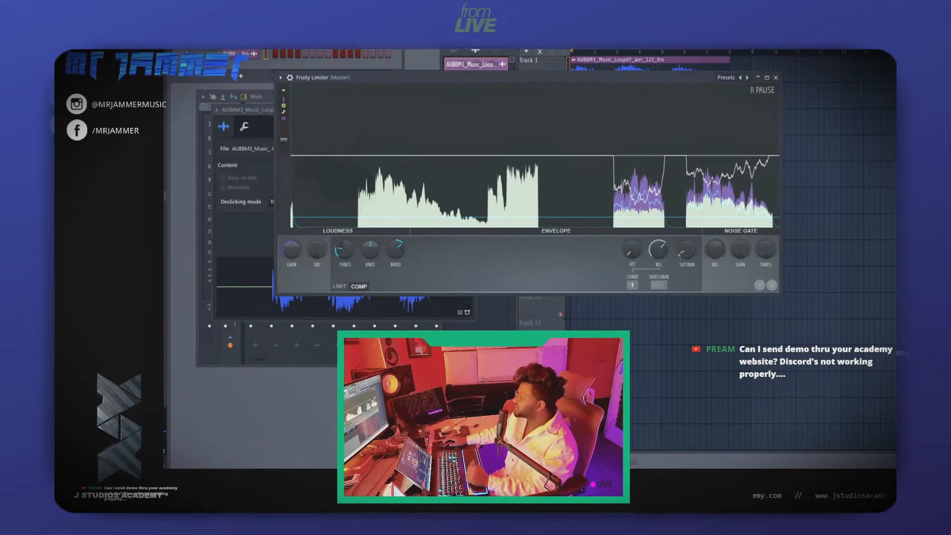
Place copies of the music loop clip on playlist Tracks 2, 4 to 8 and 11.
left_click(652, 65)
left_click_drag(585, 96, 590, 334)
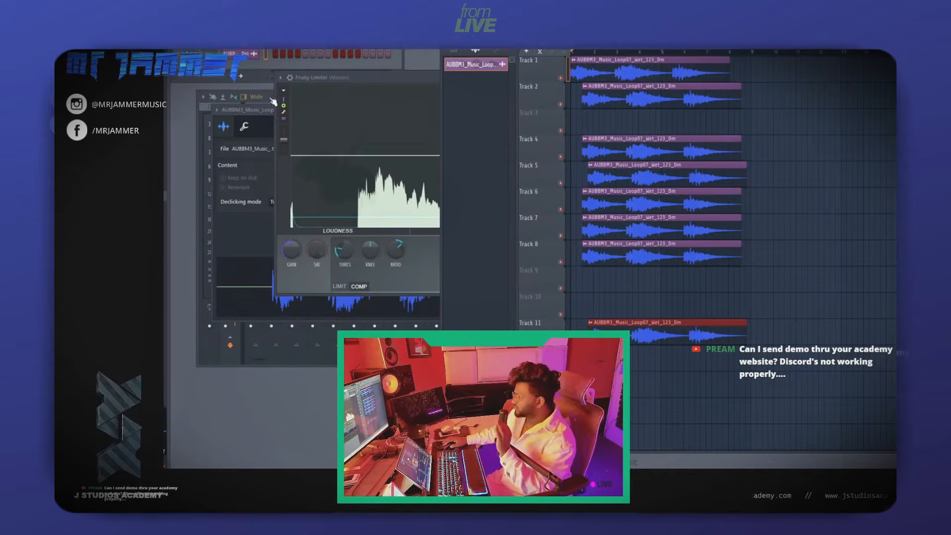
Load Fruity Parametric EQ 2 into slot 3 and FabFilter Pro-Q 2 into slot 4 of the Master track.
left_click_drag(250, 111, 251, 160)
left_click(237, 119)
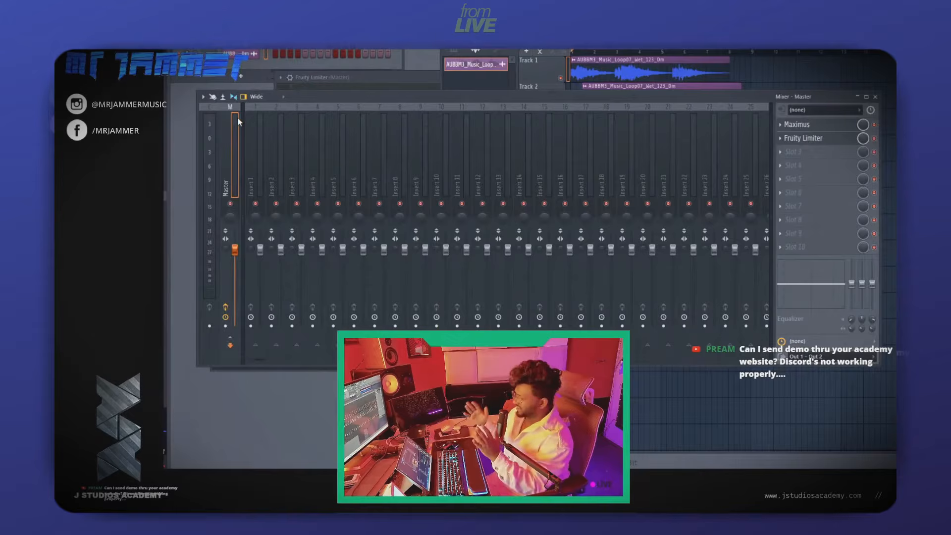
left_click(792, 152)
left_click(490, 210)
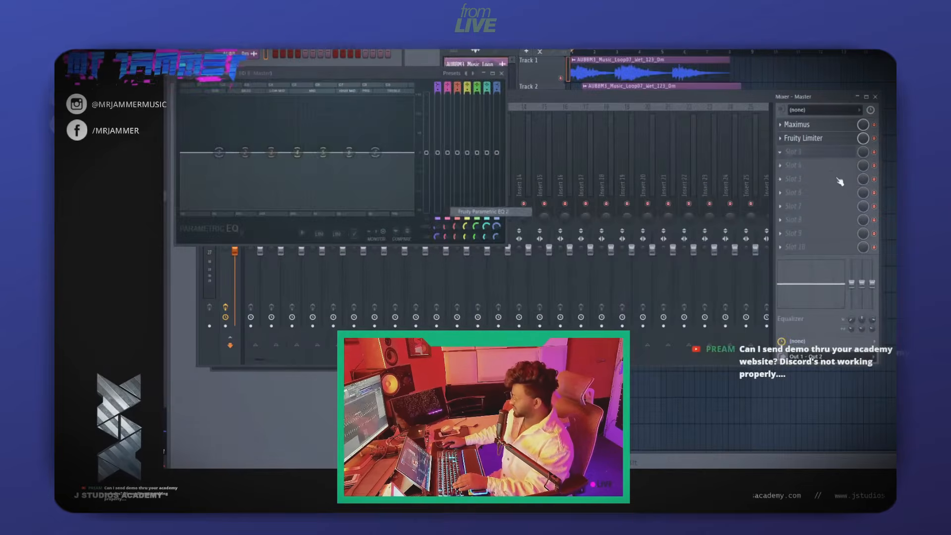
left_click(793, 166)
left_click(413, 321)
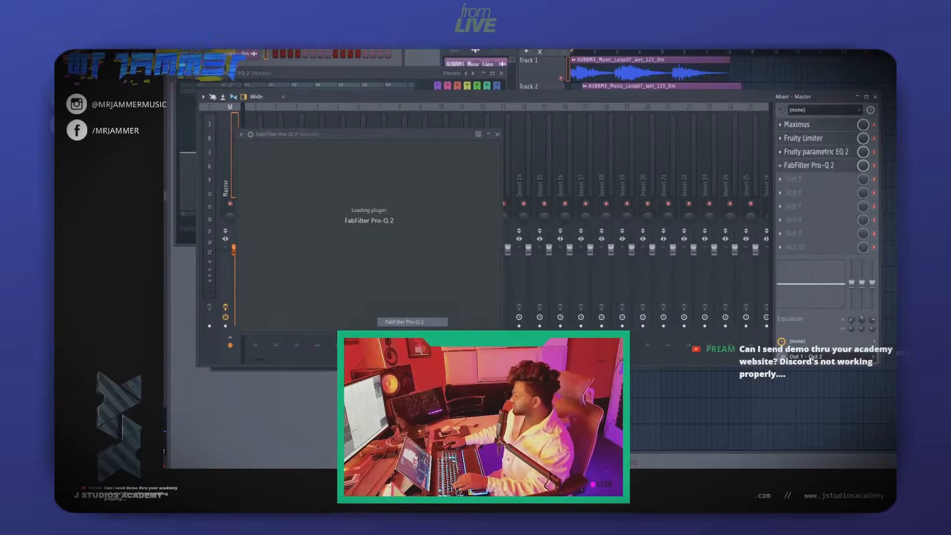
Load FabFilter Pro-MB into slot 6 and FabFilter Pro-L 2 into slot 7 of the Master track.
left_click(793, 192)
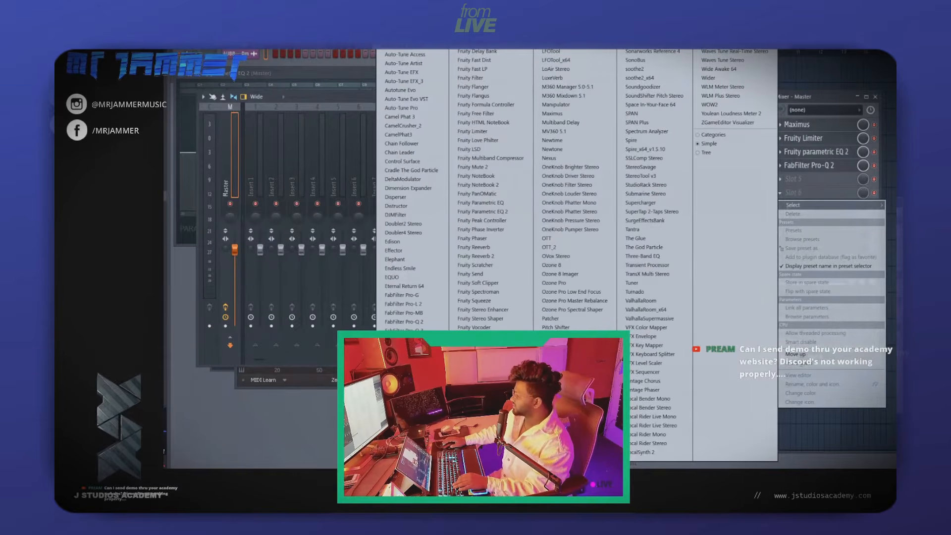
left_click(403, 313)
left_click(792, 206)
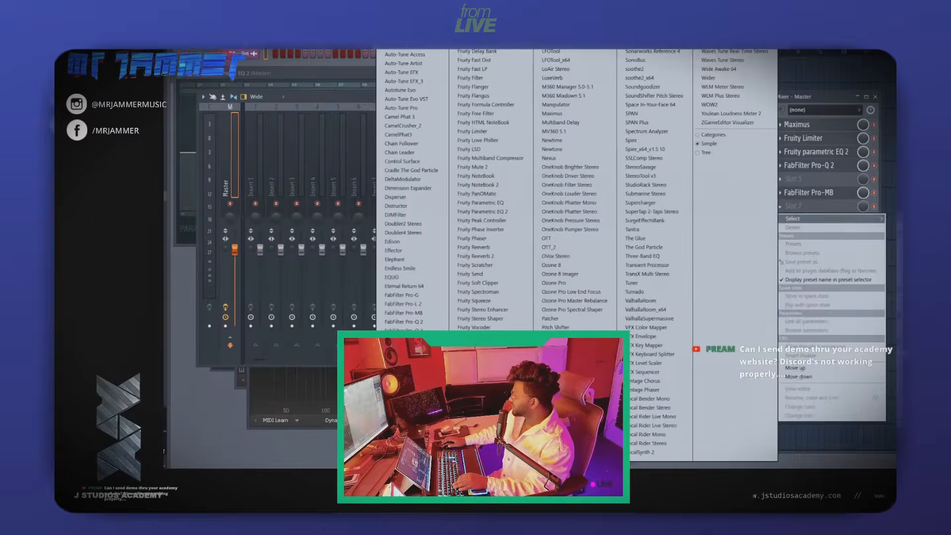
left_click(401, 304)
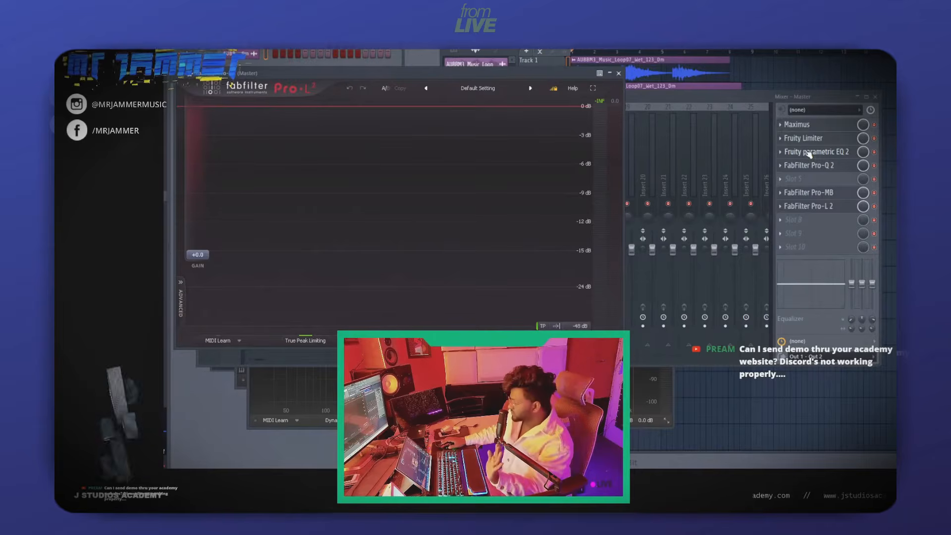
Load the General purpose mastering 3 mixer track state onto the Master track, replacing its plugin chain.
left_click(809, 102)
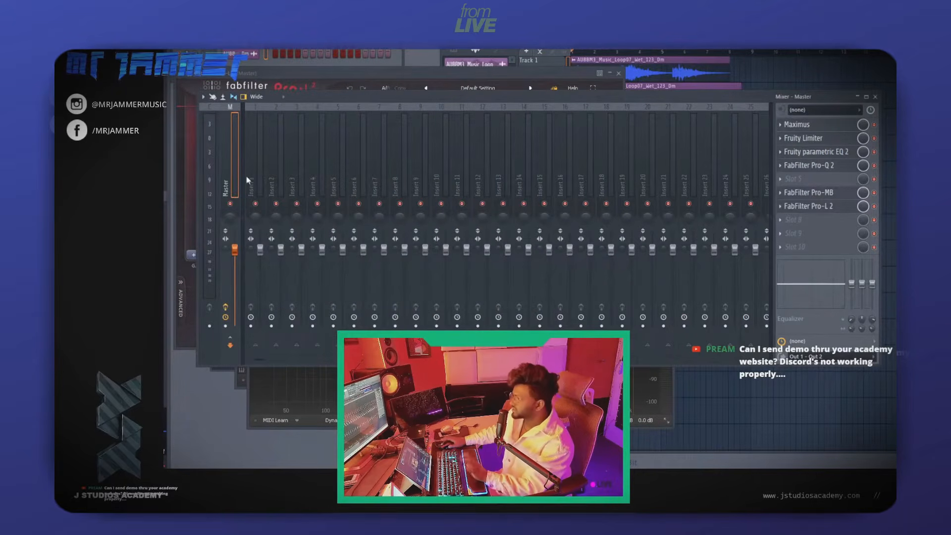
right_click(230, 152)
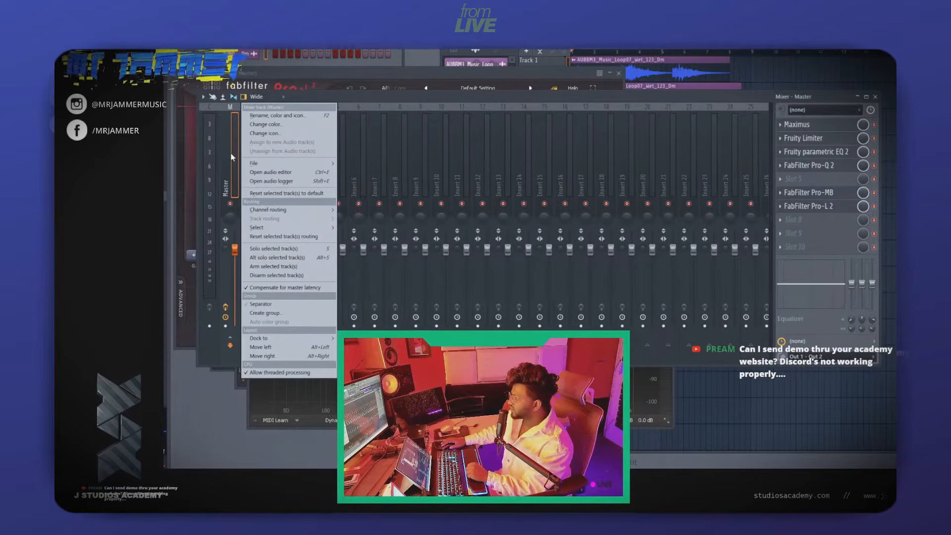
left_click(258, 165)
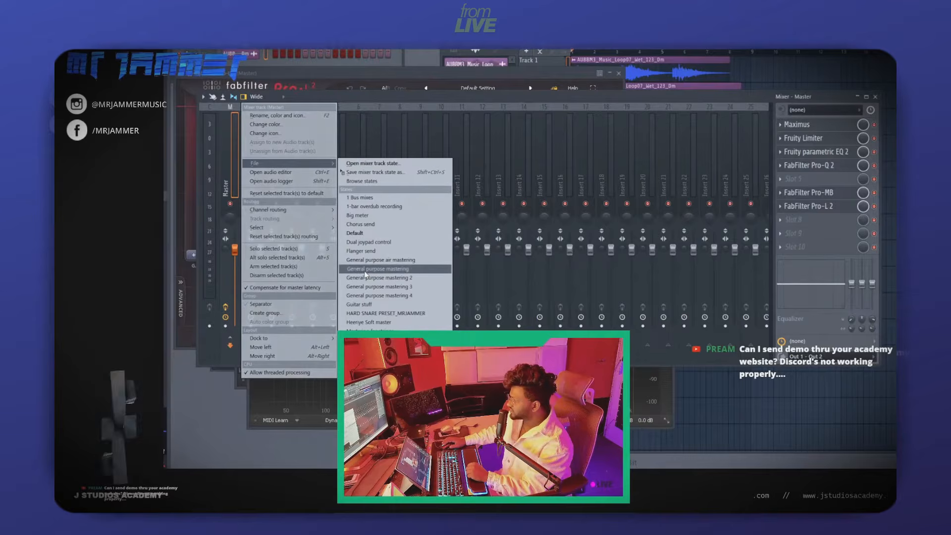
left_click(367, 287)
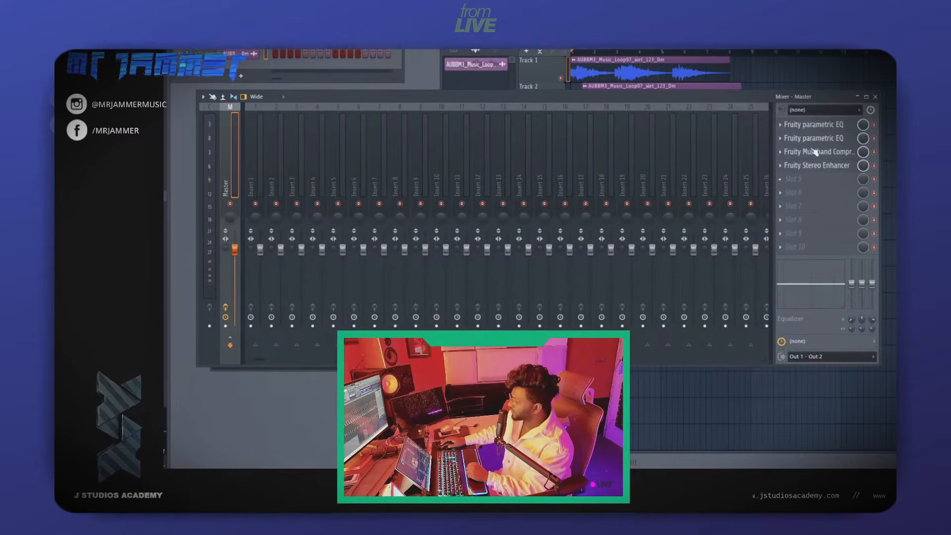
Inspect the preset's Fruity parametric EQ, Fruity Multiband Compressor and Fruity Stereo Enhancer on the Master track.
left_click(820, 129)
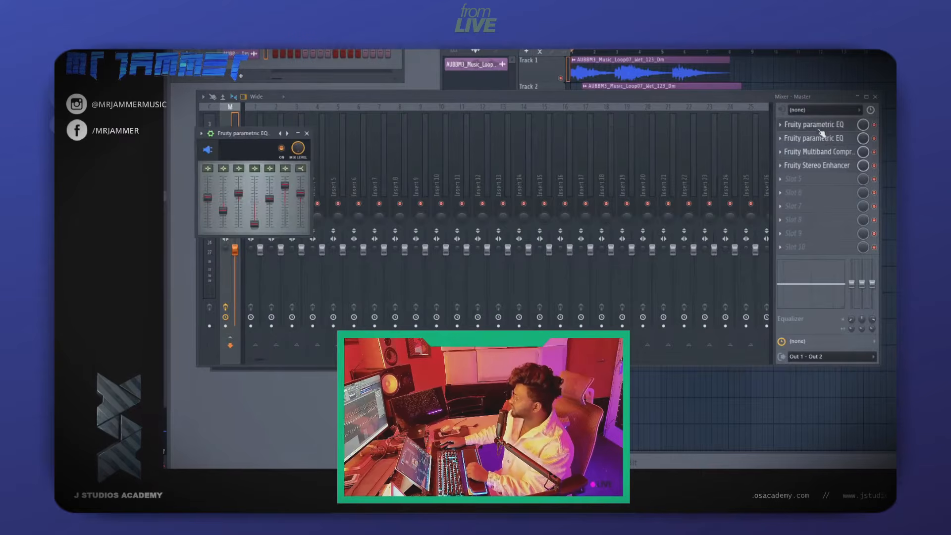
left_click(834, 157)
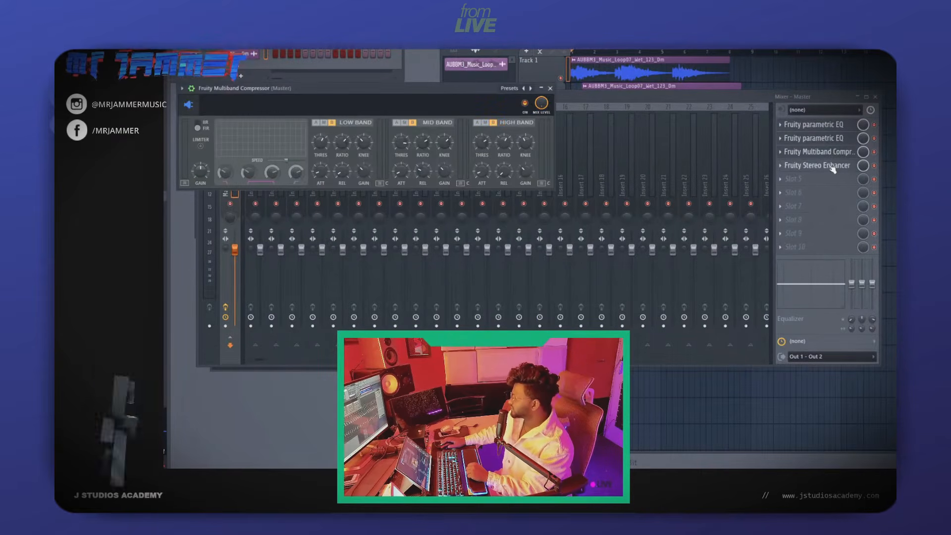
left_click(832, 169)
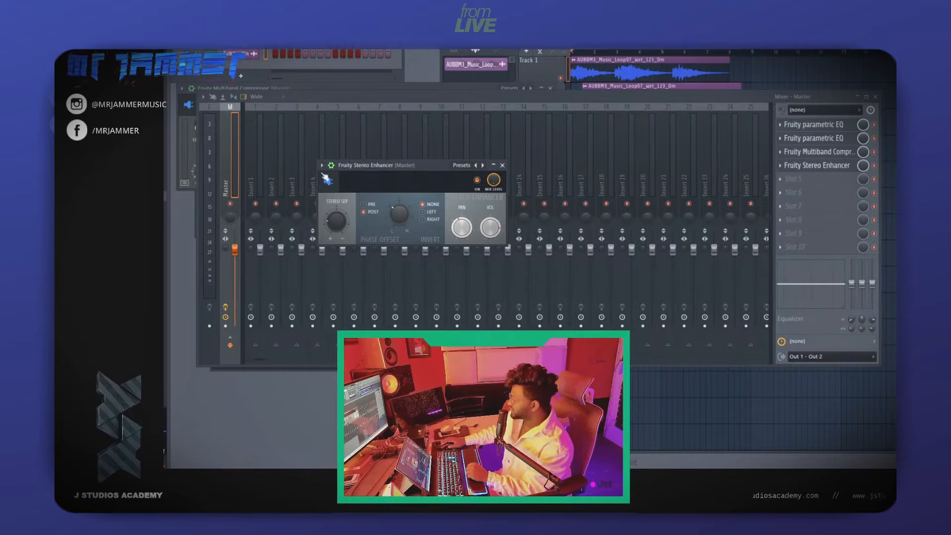
left_click(243, 149)
left_click_drag(200, 155, 231, 155)
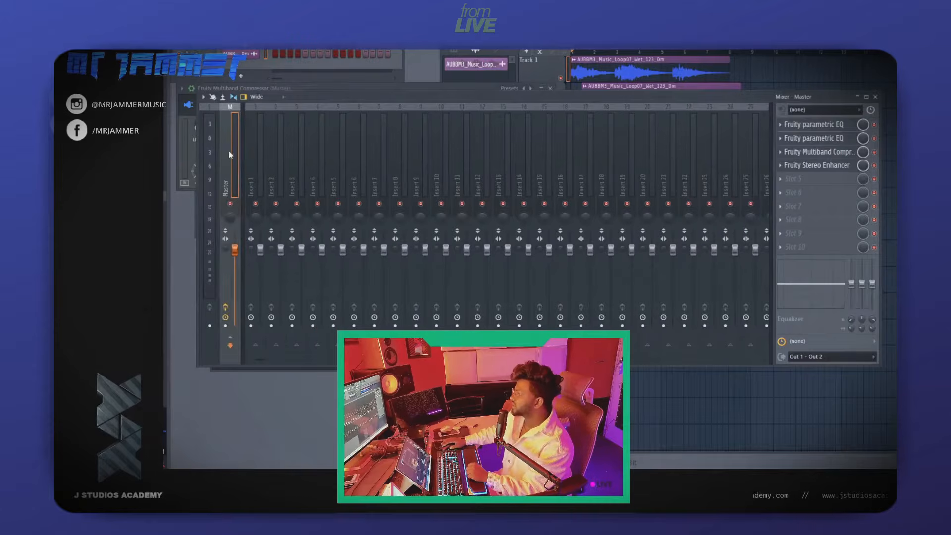
left_click_drag(695, 43, 733, 44)
left_click(734, 143)
right_click(738, 146)
left_click_drag(281, 152, 353, 176)
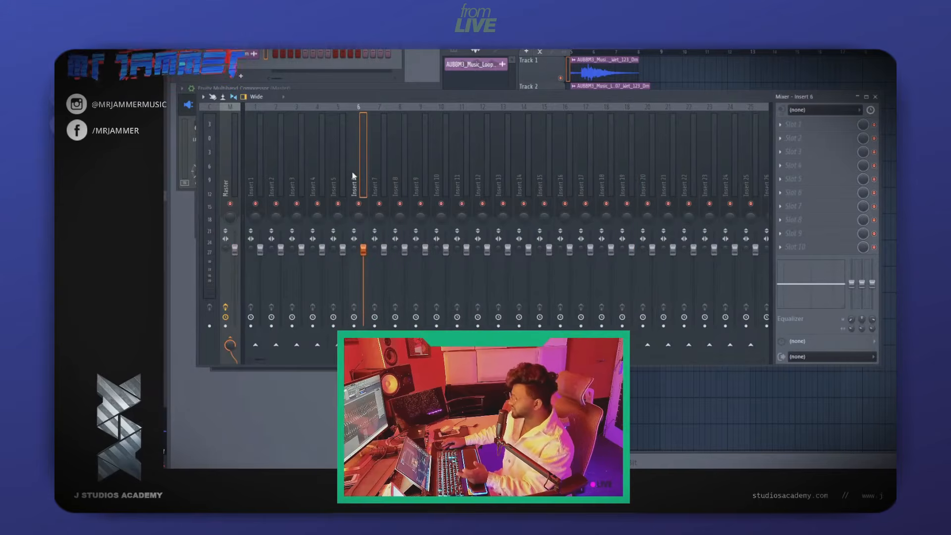
Bypass the four preset effects on the Master track and load Fruity Limiter into slot 10.
left_click(231, 157)
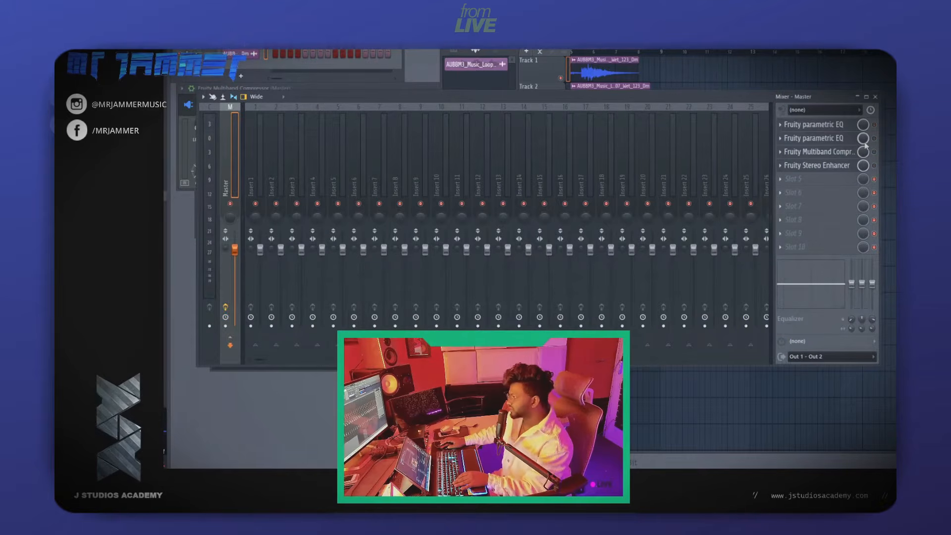
left_click(789, 250)
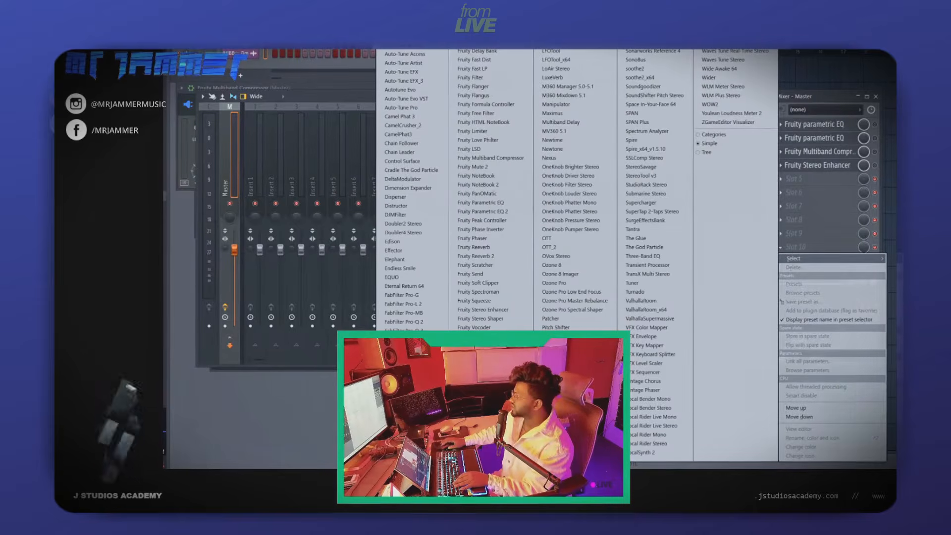
left_click(490, 132)
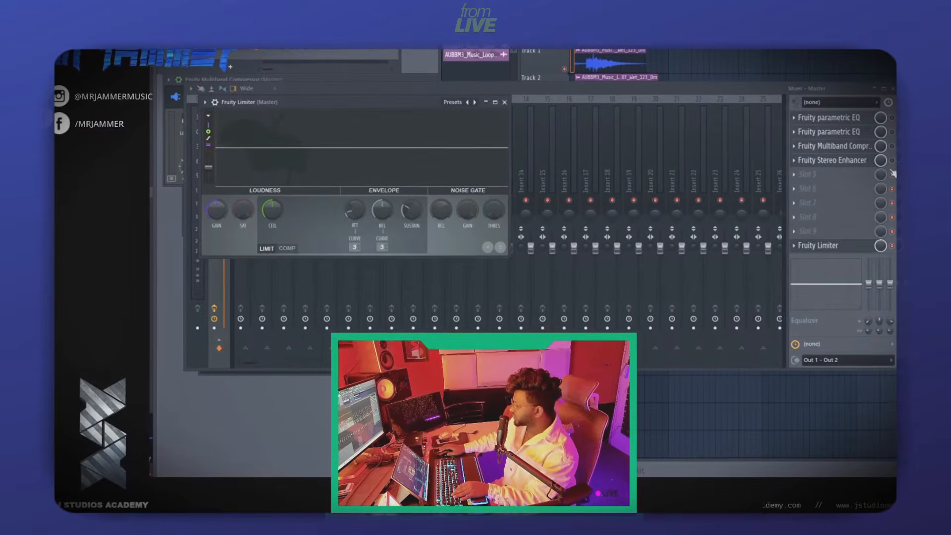
Place music loop clips on playlist Tracks 20 and 21 and maximize the playlist.
key("F5")
scroll(743, 248, "up", 2)
scroll(733, 217, "up", 2)
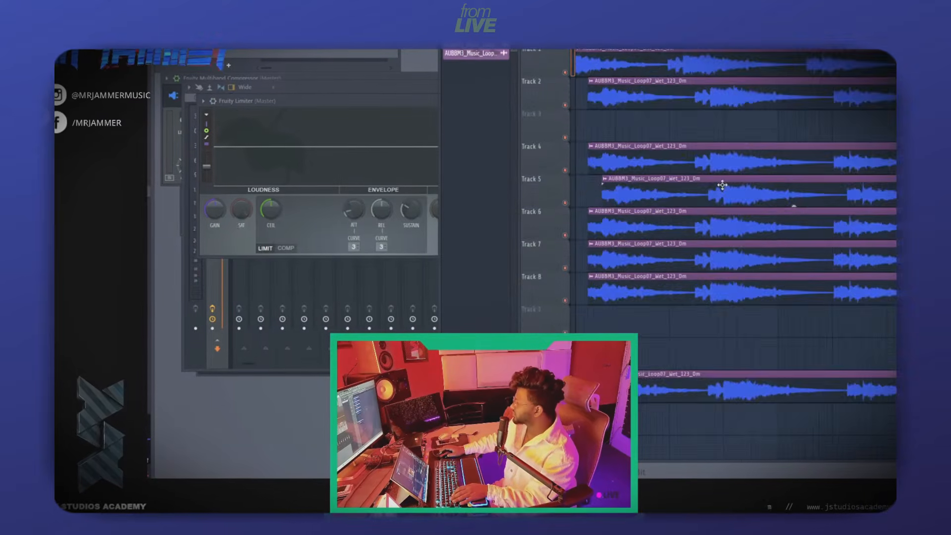
scroll(743, 198, "down", 4)
scroll(743, 198, "right", 2)
left_click(890, 203)
scroll(638, 252, "down", 3)
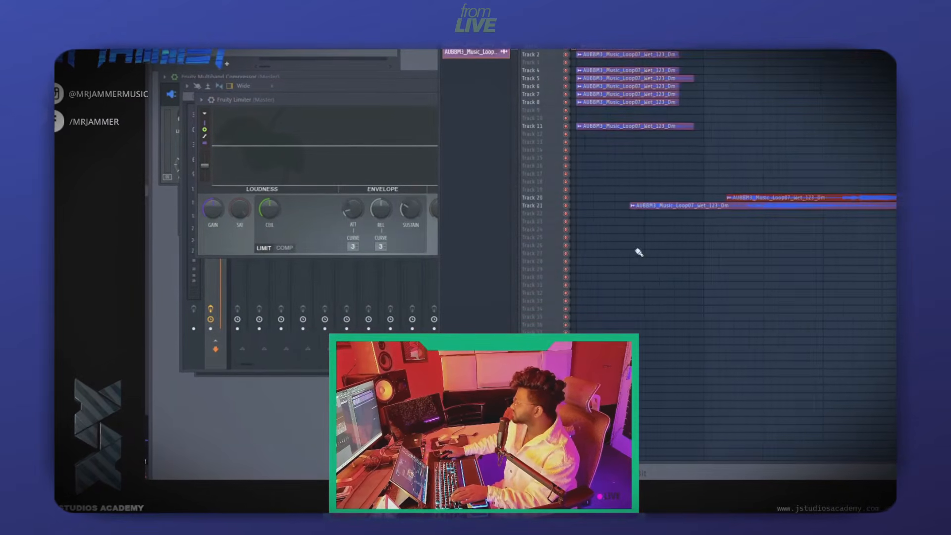
scroll(764, 159, "up", 5)
key("Return")
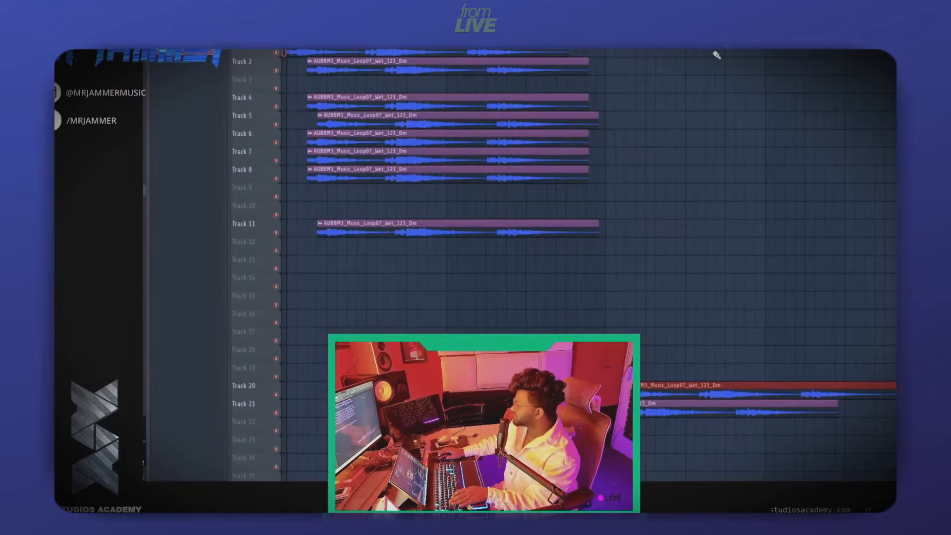
Lower the volume faders of mixer Inserts 9 and 11, and slightly raise the high EQ band of Insert 22.
key("F9")
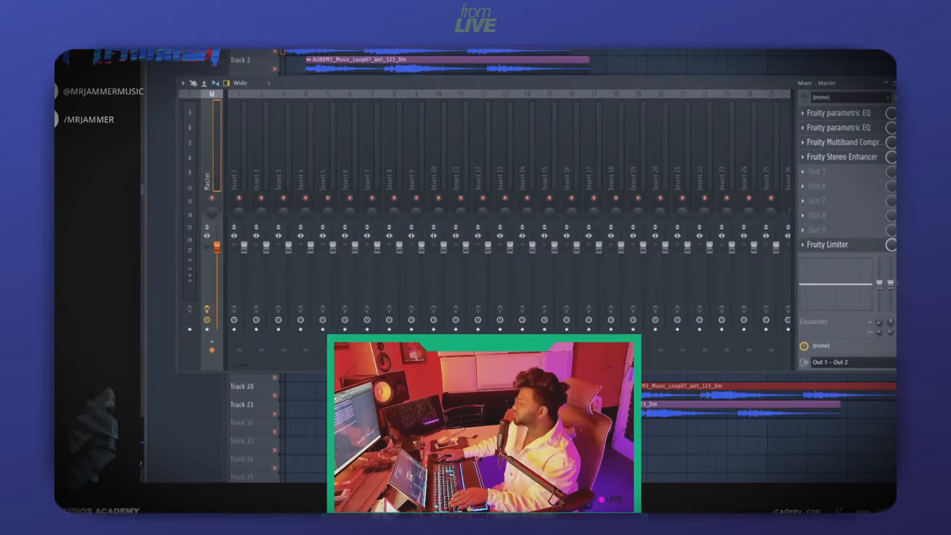
left_click(397, 170)
left_click(507, 179)
left_click_drag(466, 247, 421, 256)
left_click(508, 180)
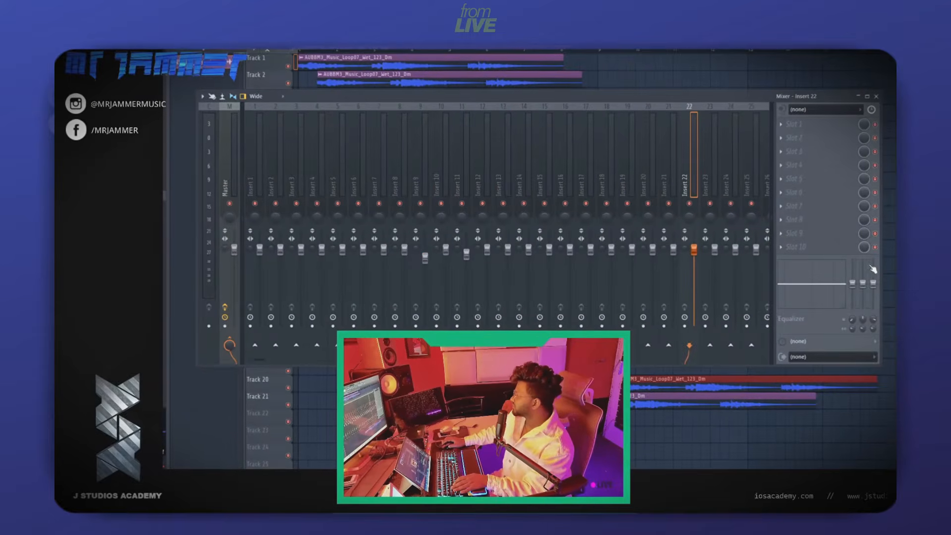
left_click_drag(894, 284, 894, 278)
left_click(323, 159)
left_click_drag(333, 163, 638, 177)
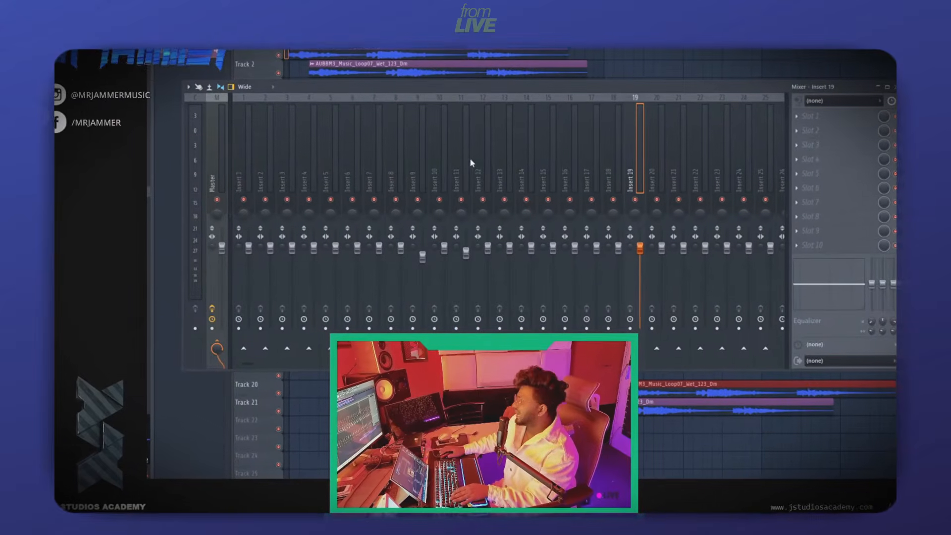
left_click(211, 159)
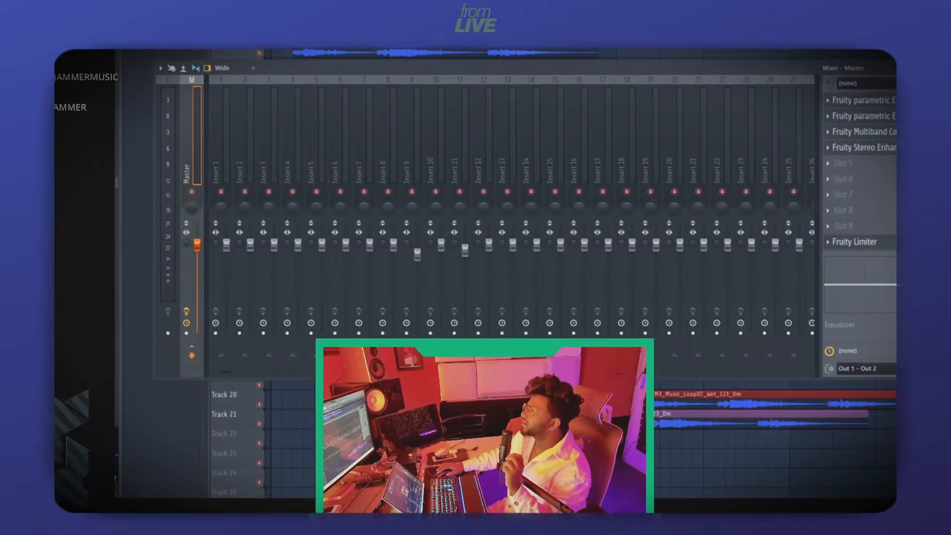
Close the current project, start from an empty one and hide the mixer.
key("alt+F4")
left_click(462, 253)
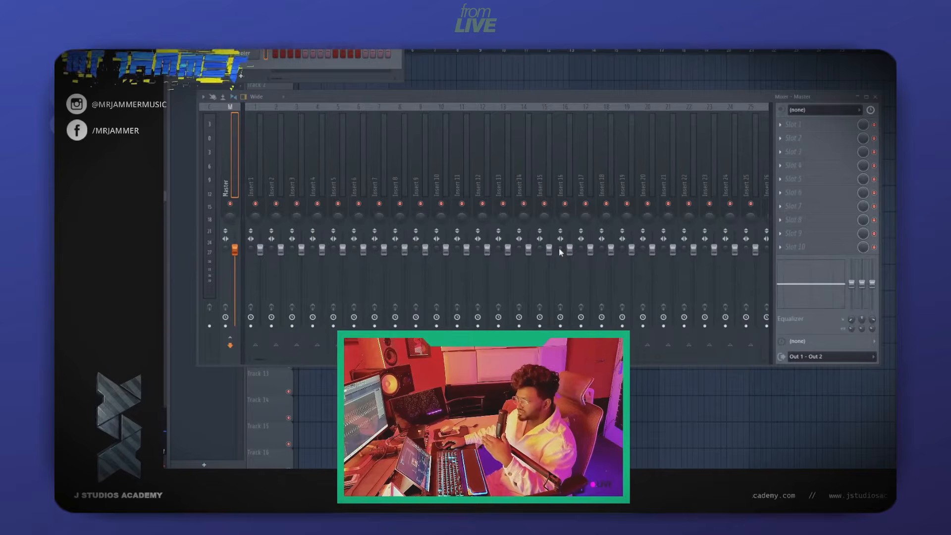
key("F9")
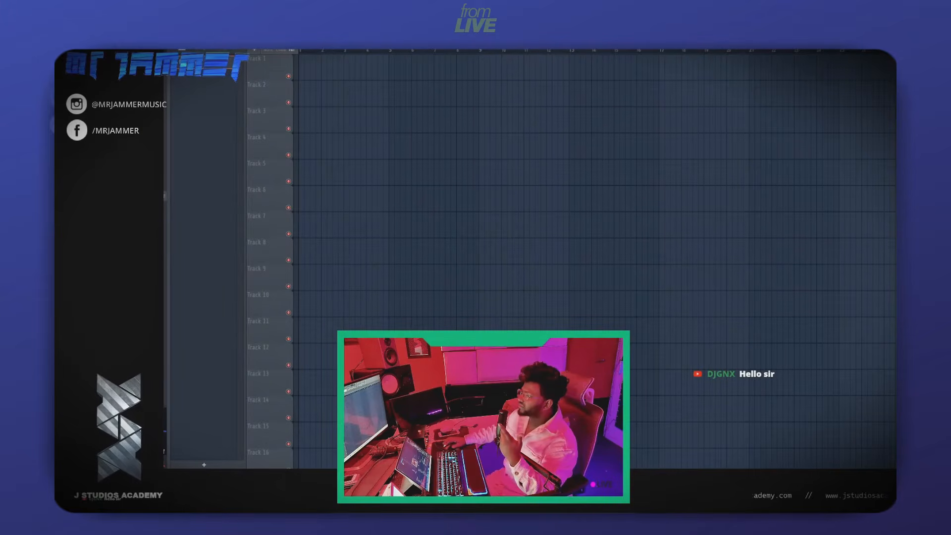
Place the AUBBM3_Music_Loop07_Wet_123_Dm clip on playlist Track 2 and move it to Track 5.
left_click_drag(203, 119, 282, 118)
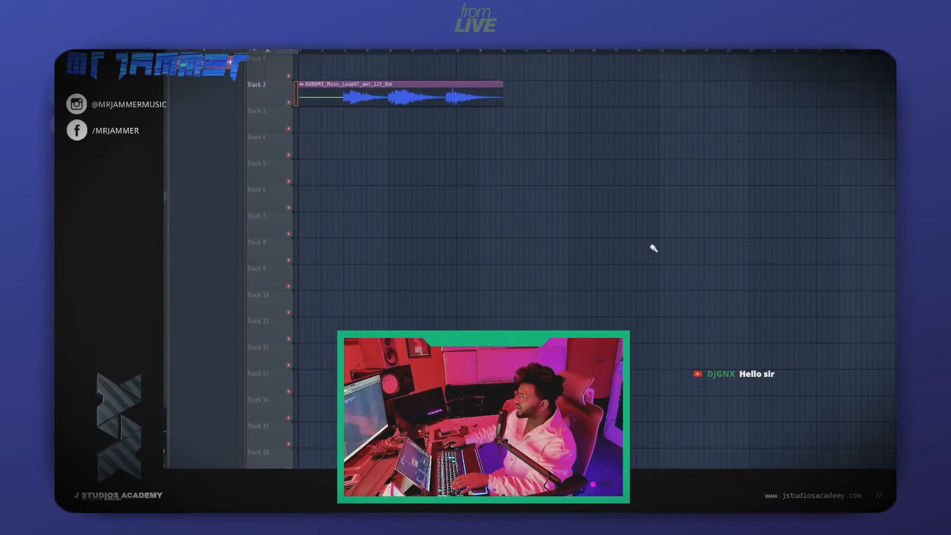
left_click_drag(649, 262, 293, 52)
left_click_drag(395, 98, 467, 176)
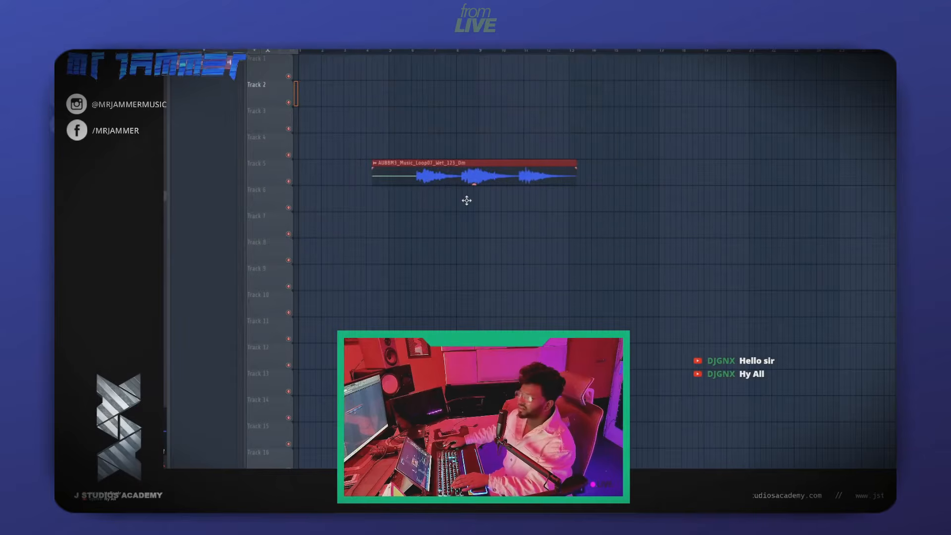
Remove the music loop clip from the playlist.
left_click(487, 120)
right_click(573, 131)
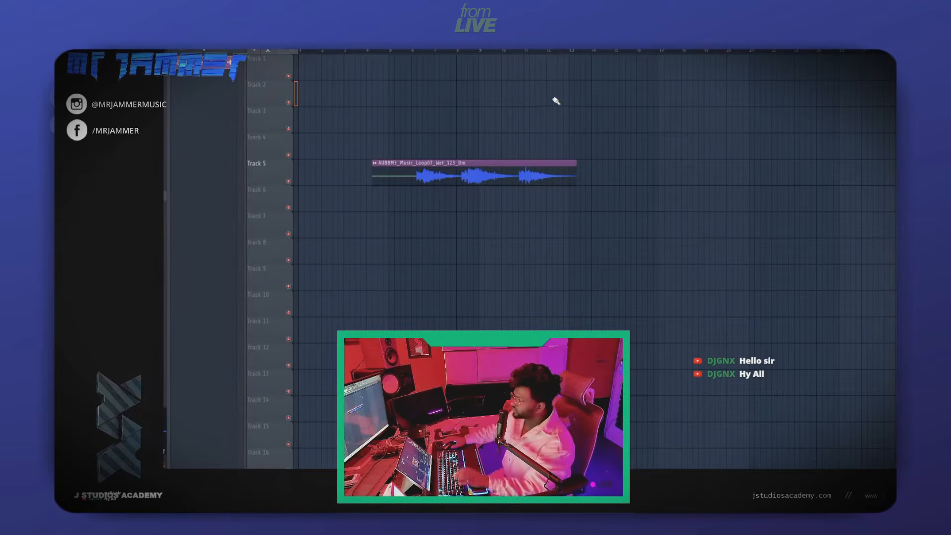
left_click_drag(503, 181, 473, 208)
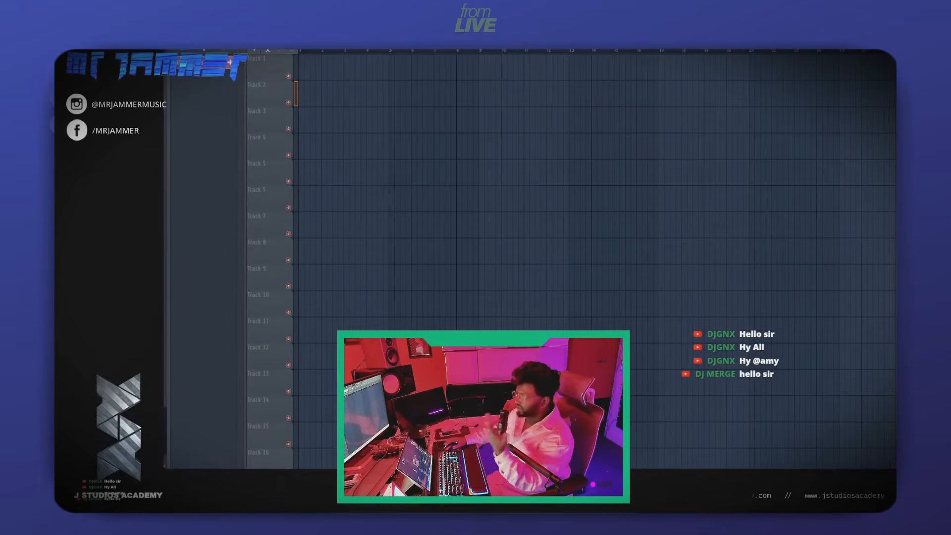
Place the AUBBM3_Drum_Loop01_Full_123 clip at the start of playlist Track 5 and play it briefly.
left_click_drag(149, 163, 376, 199)
left_click_drag(388, 198, 315, 171)
key("space")
left_click(458, 204)
right_click(535, 211)
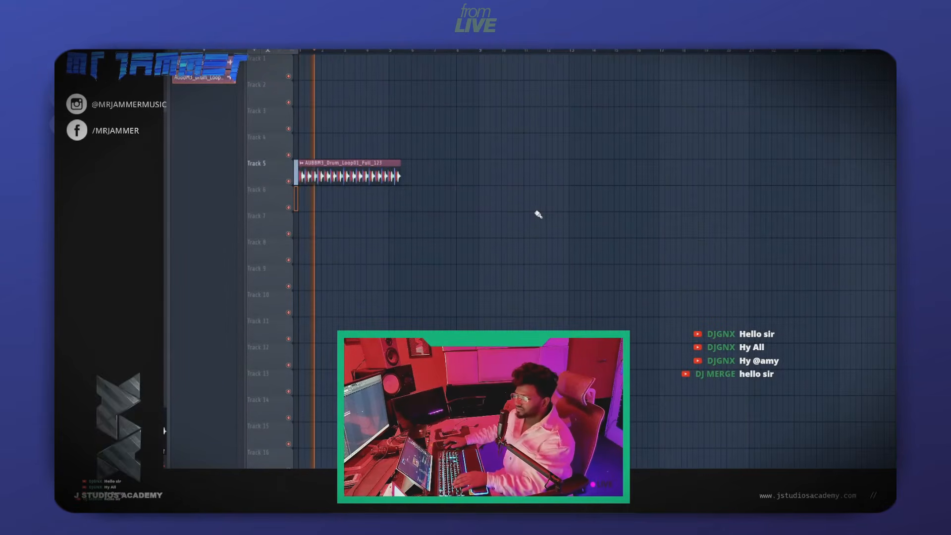
key("space")
left_click(537, 215)
right_click(533, 215)
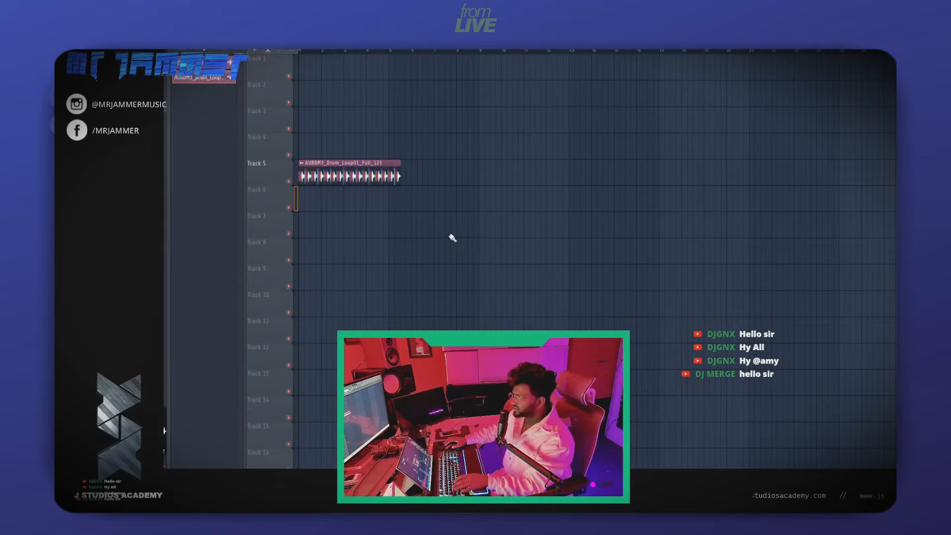
Delete the drum loop clip from Track 5, and place and delete another copy on Track 8.
left_click_drag(350, 178, 458, 179)
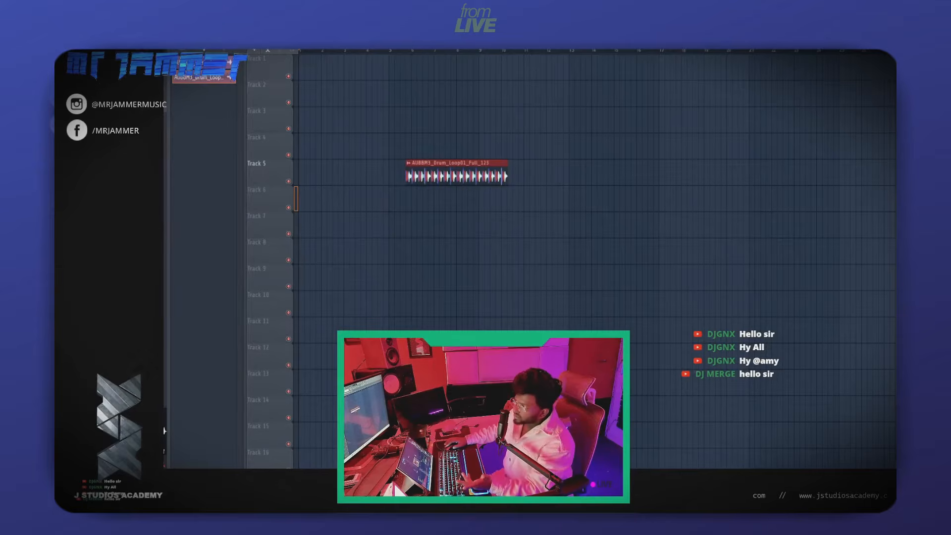
right_click(486, 177)
left_click(490, 247)
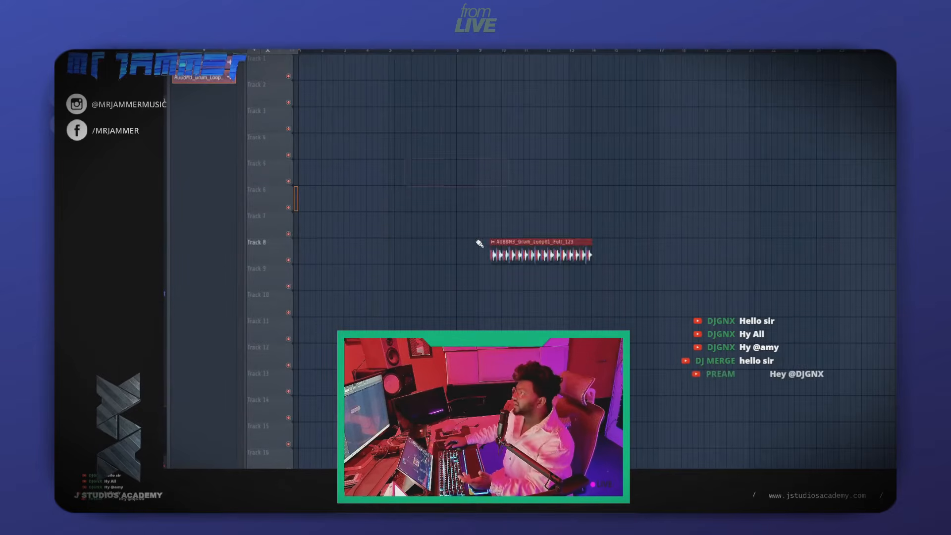
right_click(534, 249)
Add an FL Keys channel to the channel rack and open its piano roll.
key("F6")
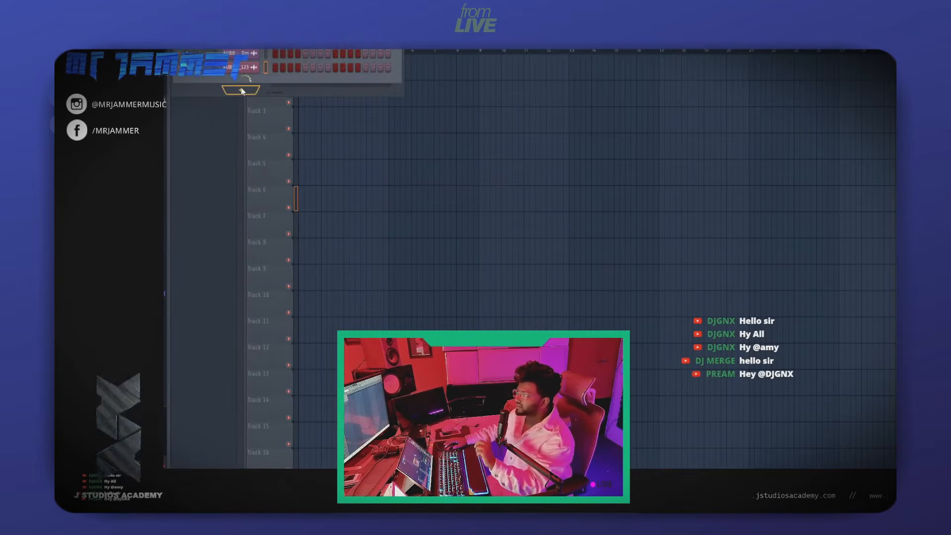
left_click(474, 169)
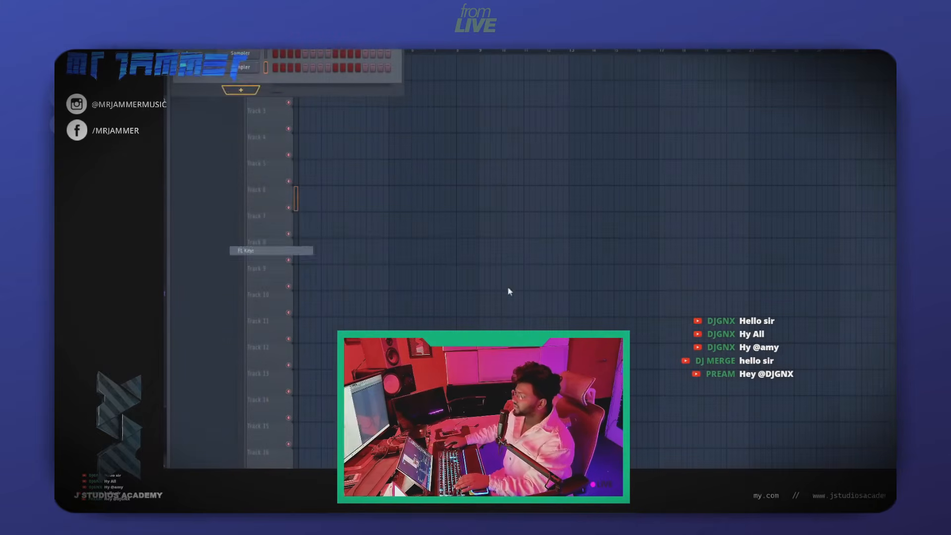
right_click(257, 65)
left_click(277, 66)
Draw the notes B4, D#5, C#5, F#4, A4, D5 and G4 in the FL Keys piano roll and select them all.
left_click(479, 235)
left_click(499, 205)
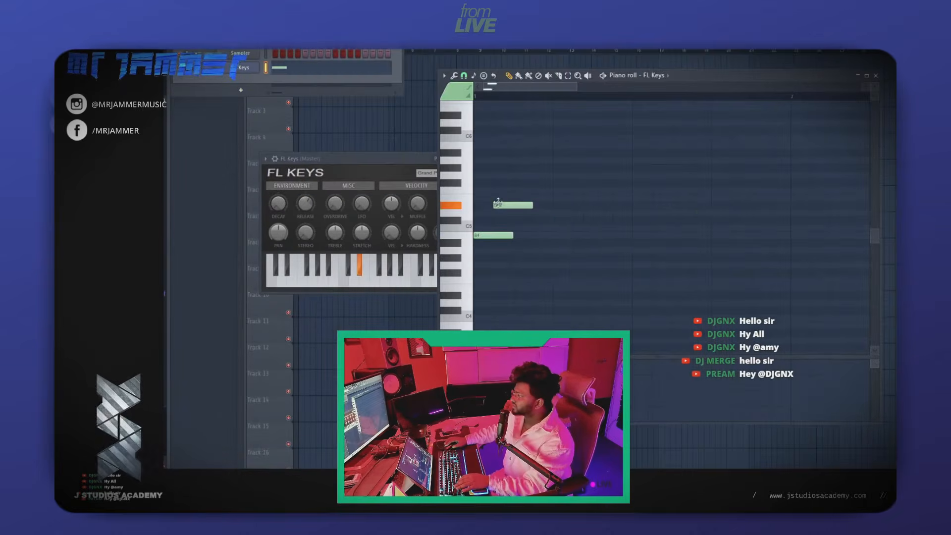
left_click(559, 221)
left_click(559, 272)
left_click(599, 250)
left_click(697, 212)
left_click(717, 265)
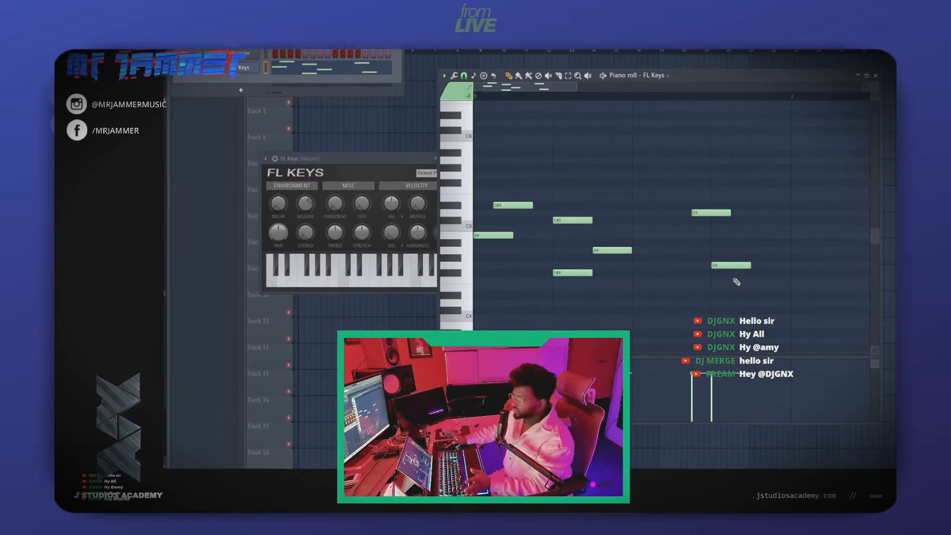
left_click_drag(775, 305, 471, 132)
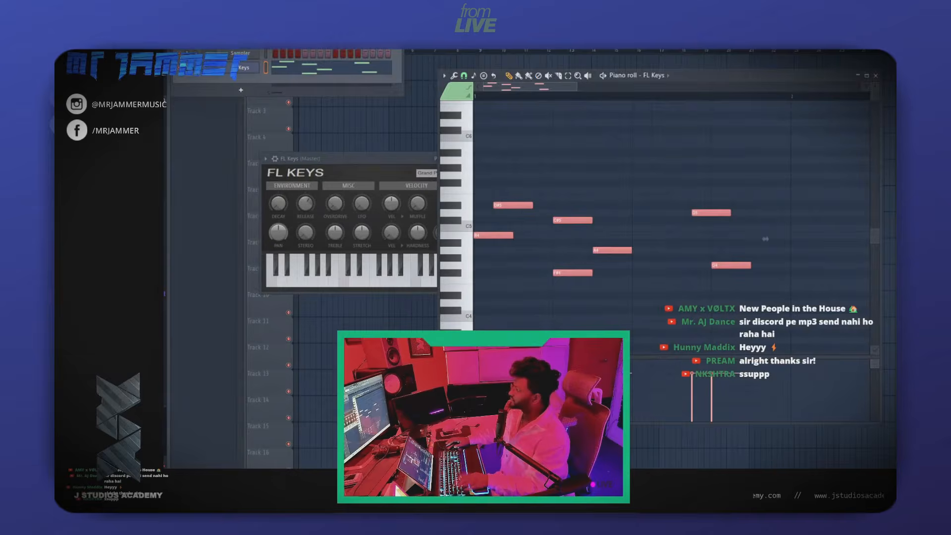
key("F5")
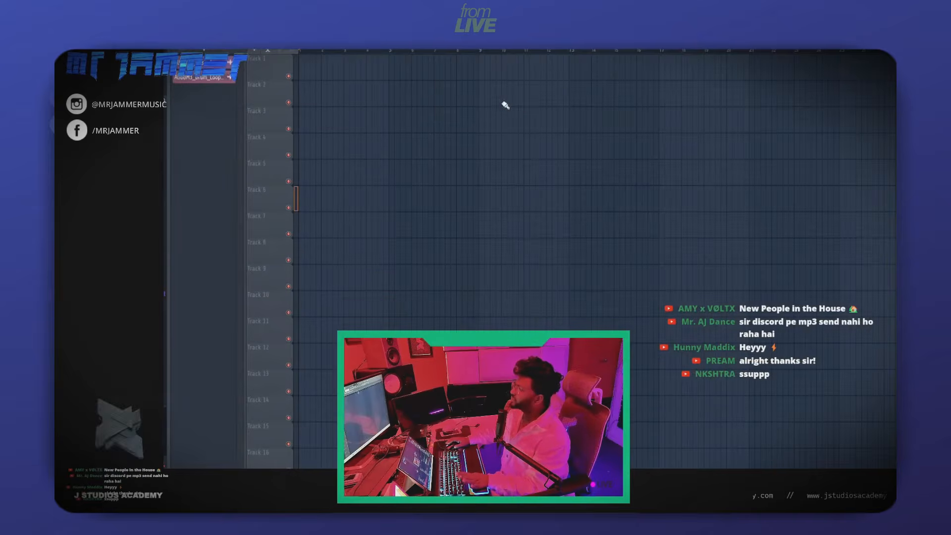
Place the pattern clip on playlist Track 3 around bar 10, select it, and place and delete two extra copies beside it.
left_click(182, 50)
left_click(500, 121)
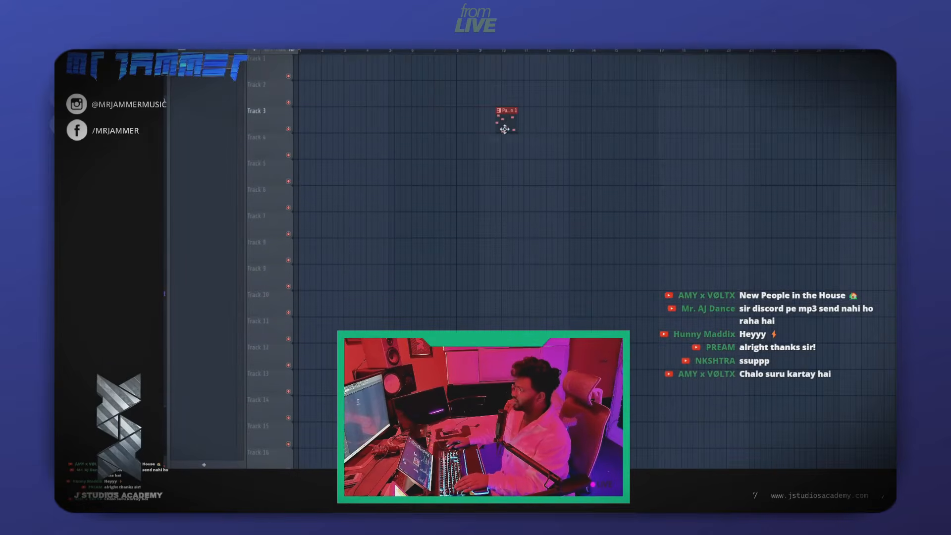
left_click_drag(552, 160, 537, 157)
left_click_drag(515, 208, 536, 79)
left_click(564, 172)
right_click(569, 173)
left_click(602, 174)
right_click(607, 173)
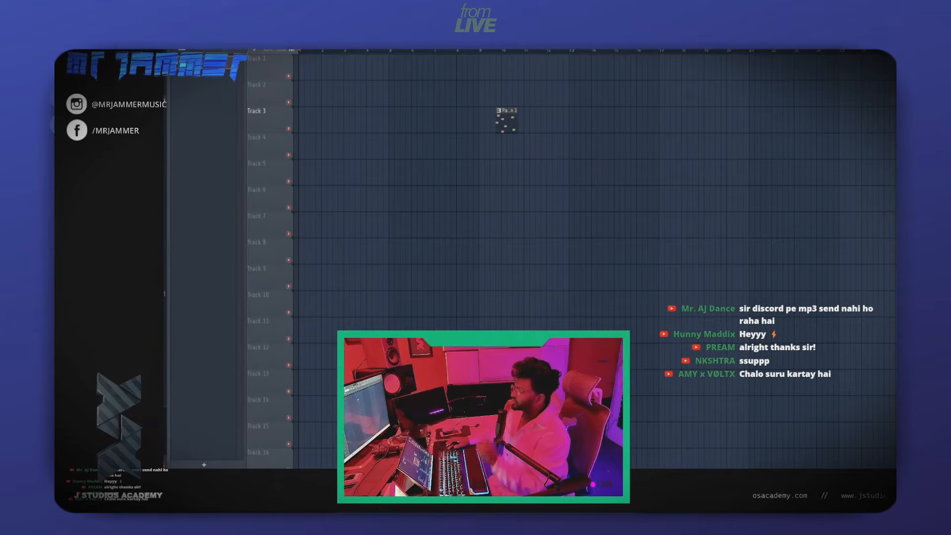
Open the mixer, raise the faders of Inserts 7 to 14 as a group, and lower Inserts 15 to 22 as a group.
key("F9")
left_click(655, 206)
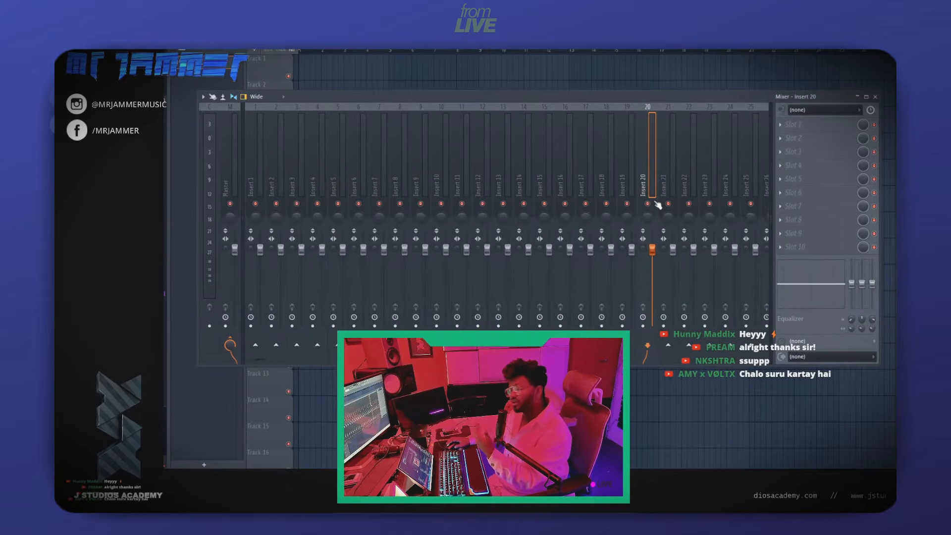
left_click_drag(387, 182, 528, 185)
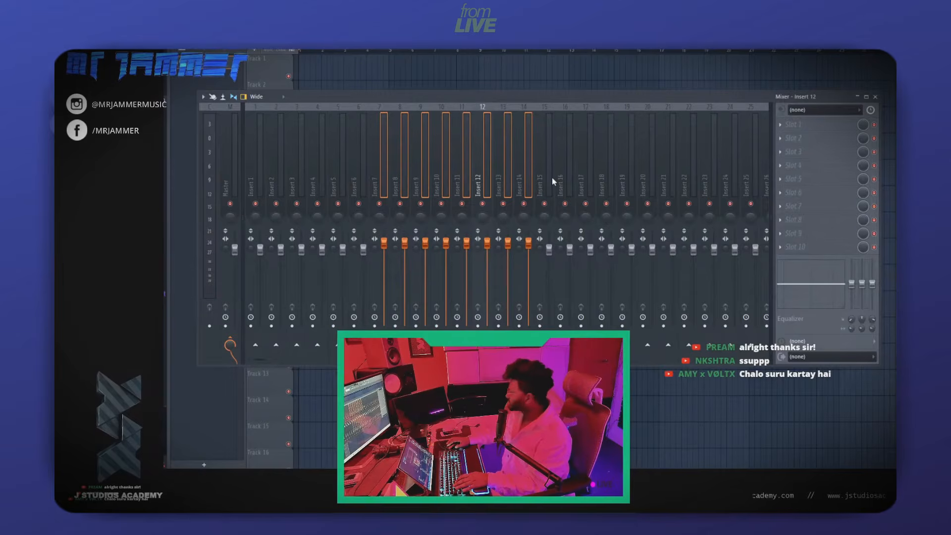
left_click_drag(552, 177, 689, 185)
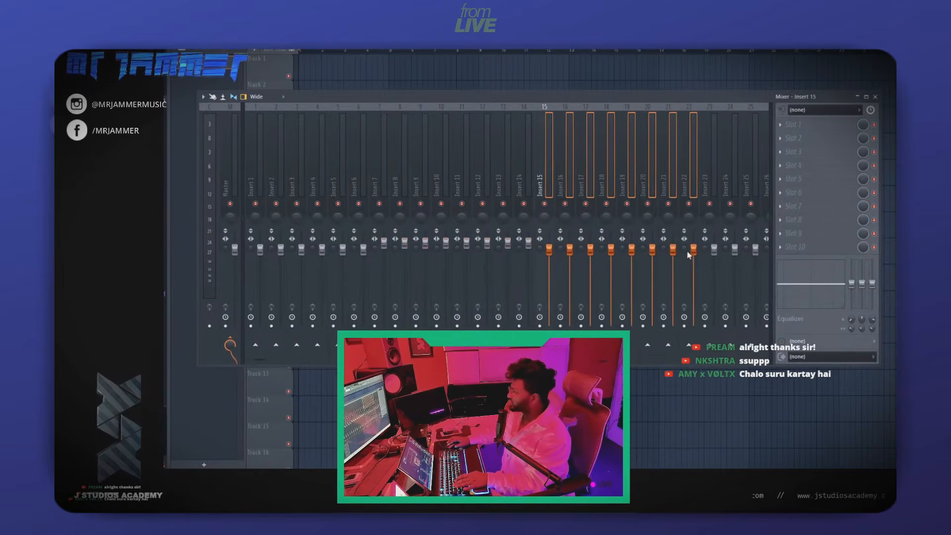
left_click_drag(693, 247, 692, 258)
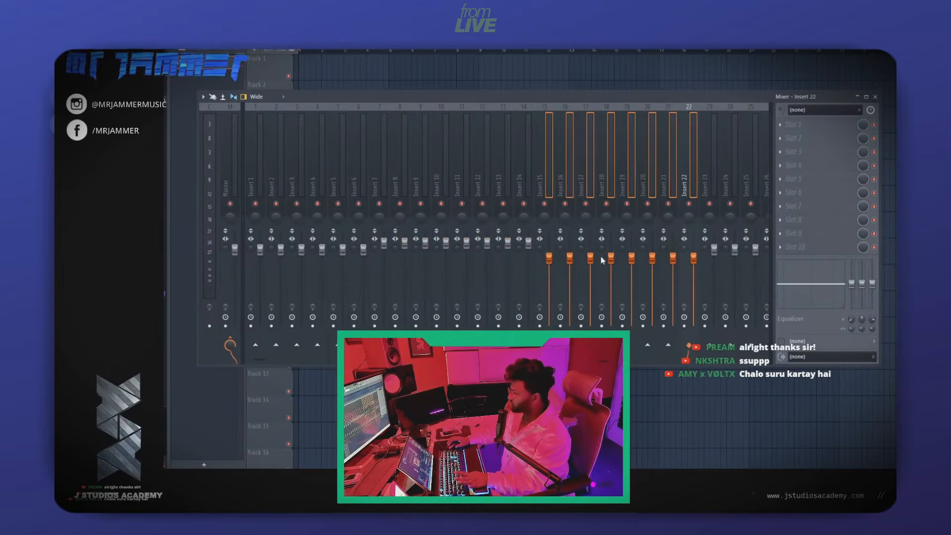
Lower the faders of Inserts 12, 11 and 10 individually and select the Master track.
left_click(562, 181)
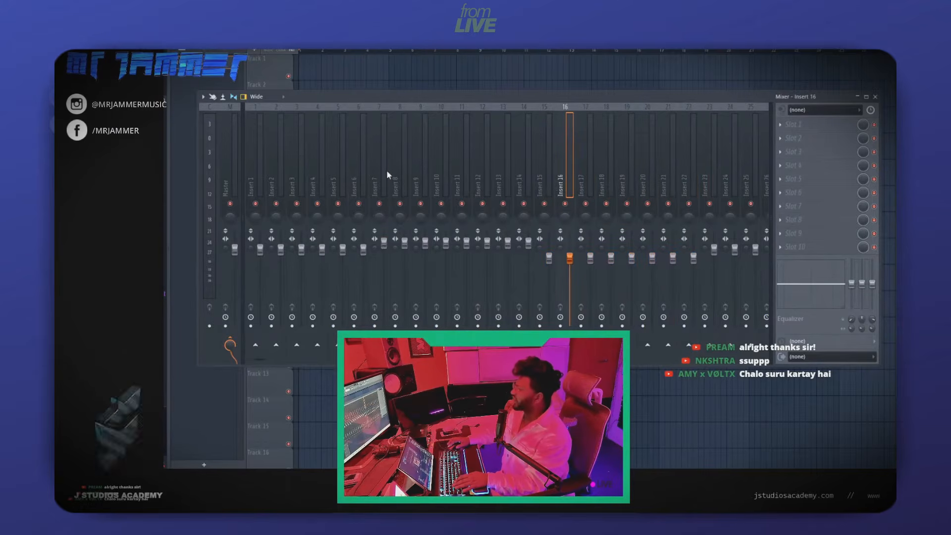
left_click_drag(388, 174, 686, 191)
left_click(551, 190)
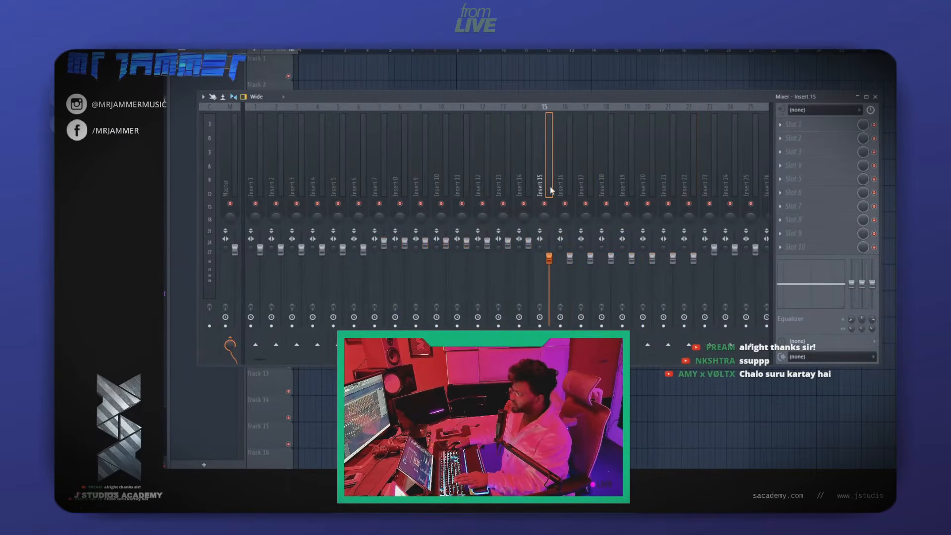
left_click(487, 244)
left_click(465, 244)
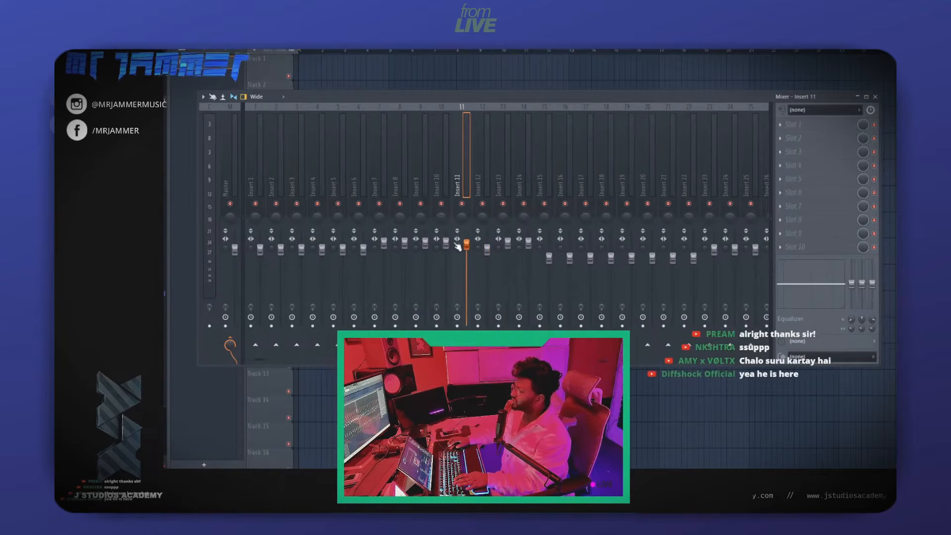
left_click(446, 244)
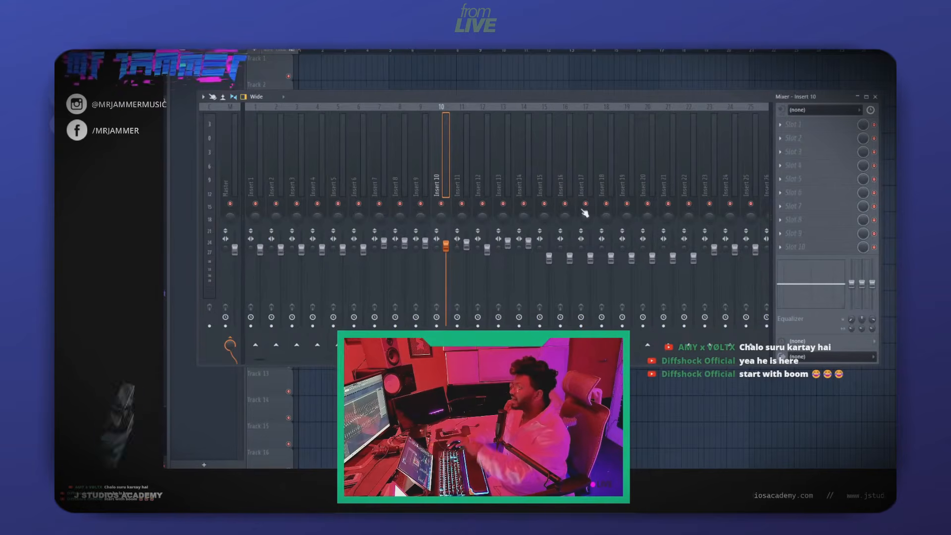
left_click(237, 183)
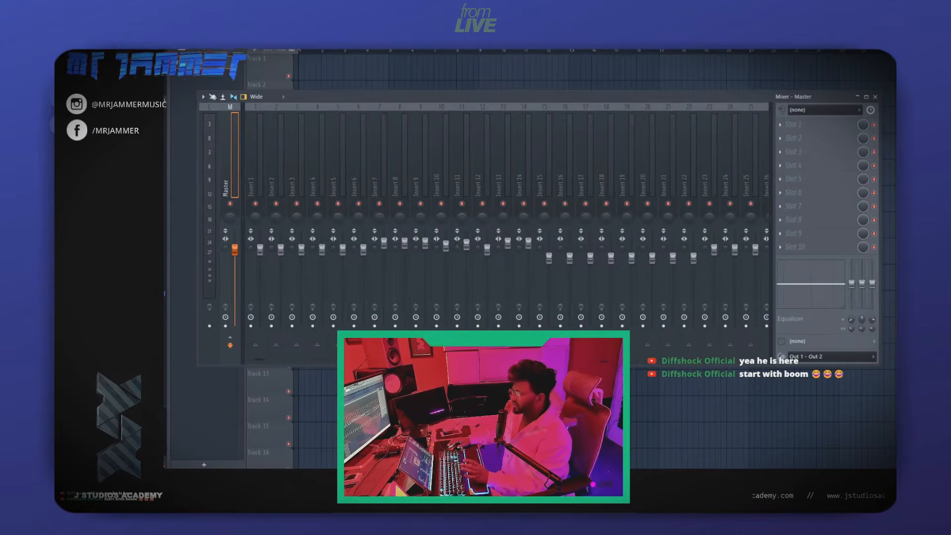
Switch to the existing multi-track project and play its arrangement from the intro into the Pattern 2 section.
left_click(475, 256)
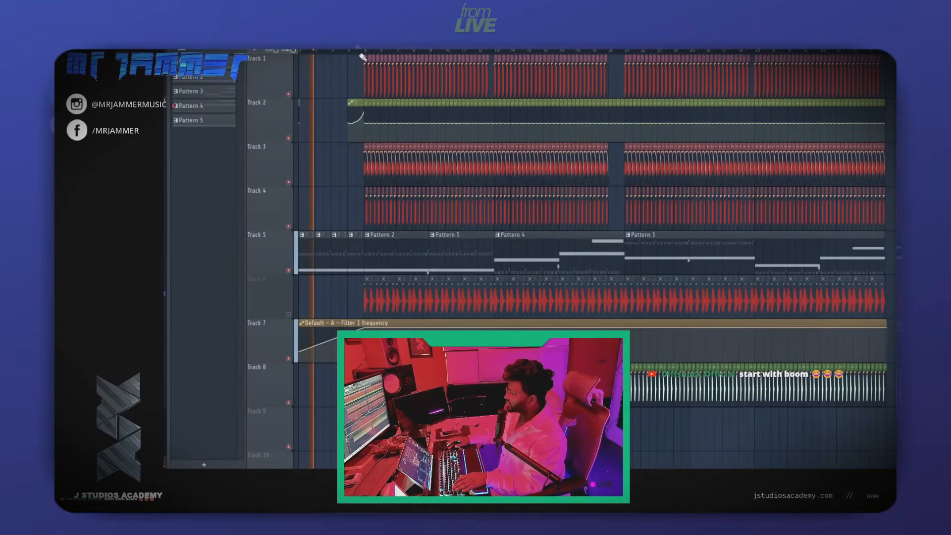
scroll(296, 177, "up", 5)
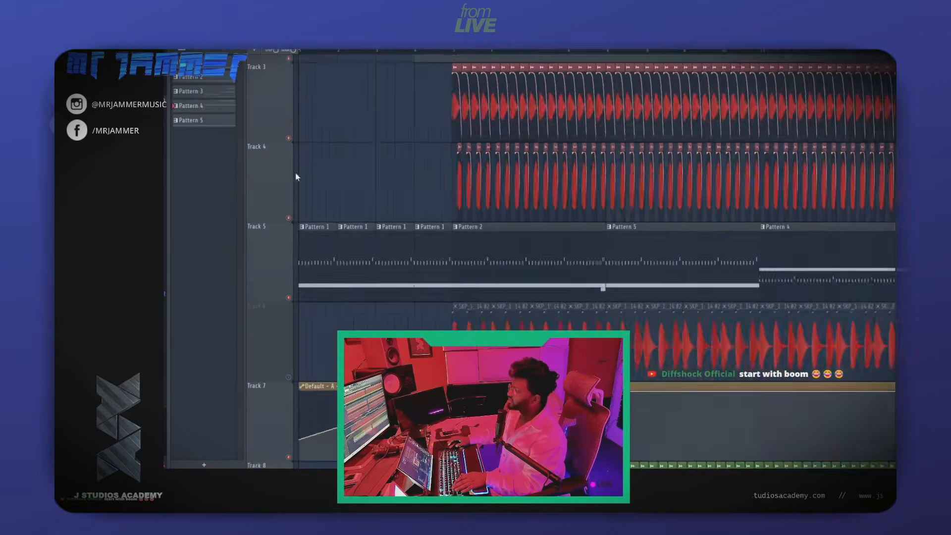
scroll(296, 177, "up", 2)
key("space")
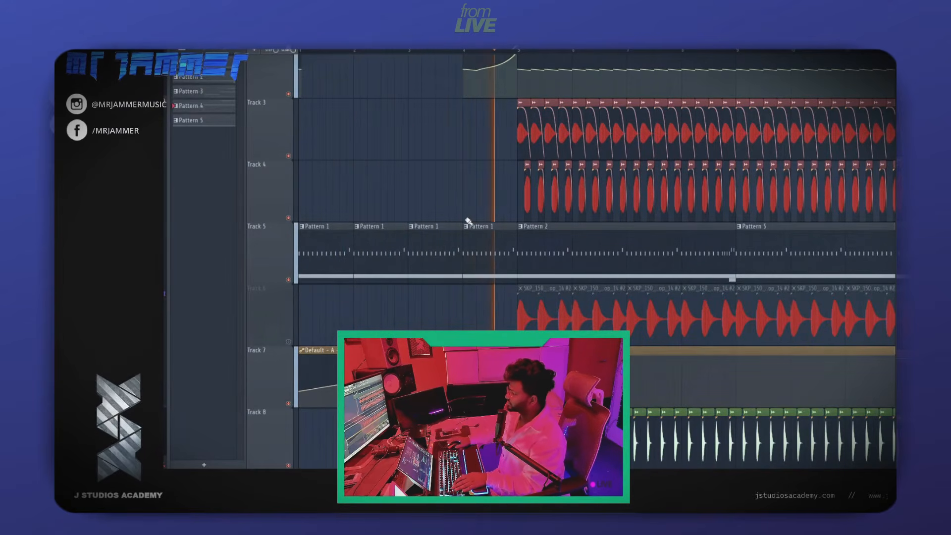
scroll(490, 224, "up", 1)
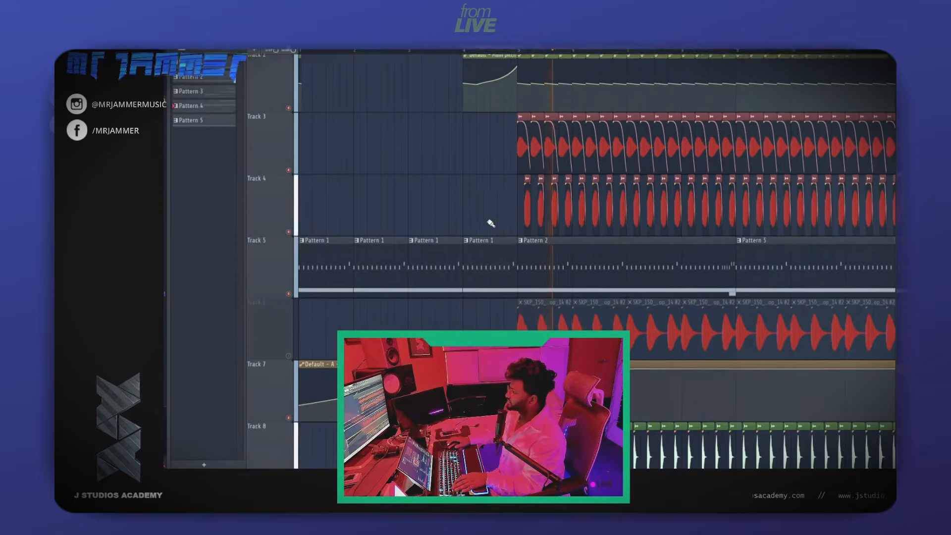
scroll(490, 224, "up", 5)
Replay the intro with the mixer open and inspect the Master, AUBBM3_Kick_Hit04 and SKP_Percussion_21 tracks.
key("F9")
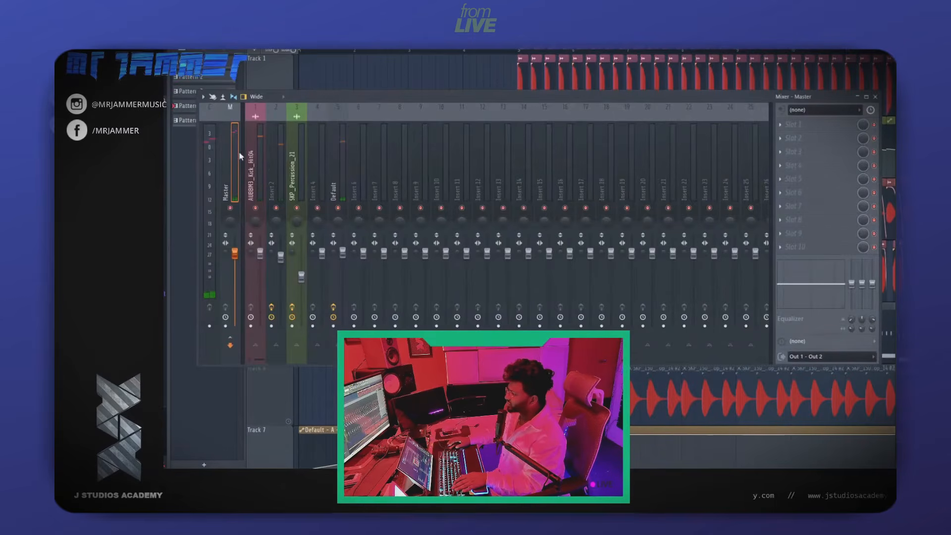
key("space")
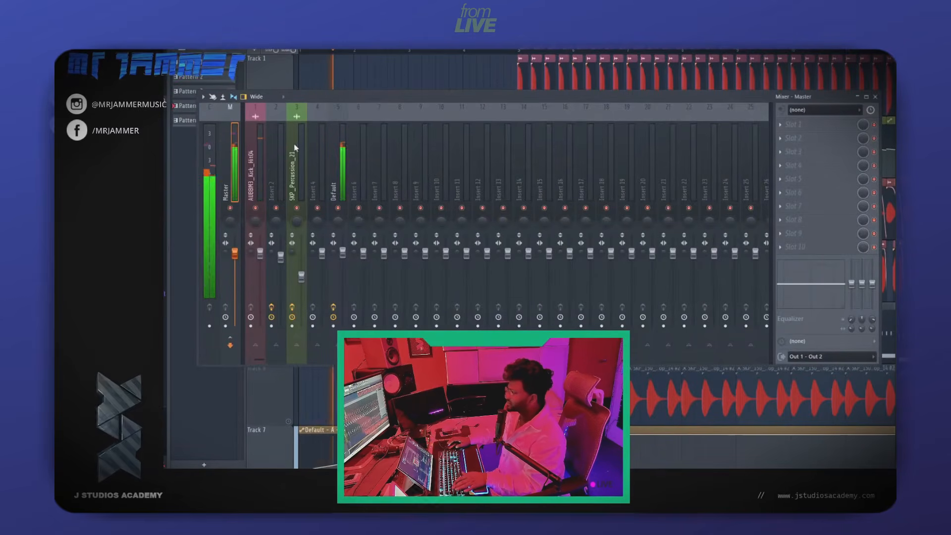
left_click_drag(357, 98, 414, 98)
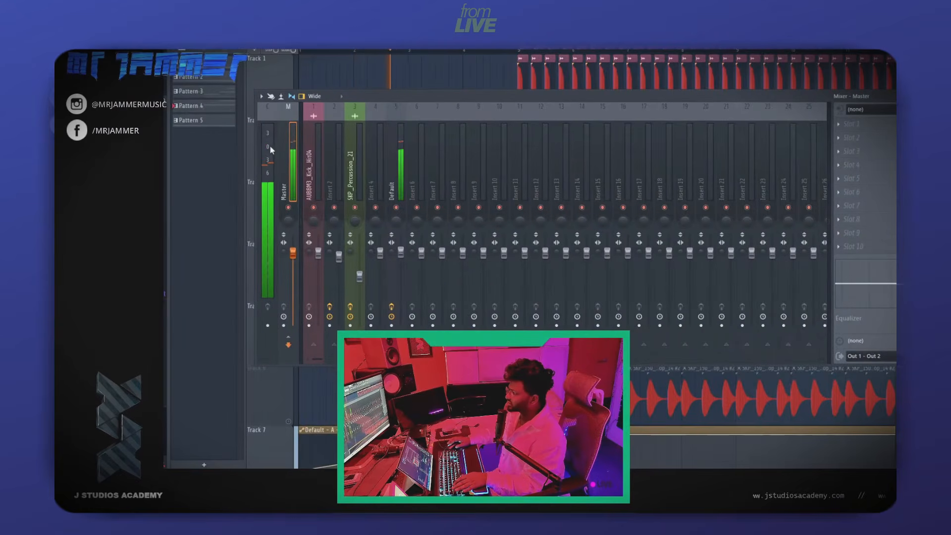
left_click(315, 167)
left_click(352, 173)
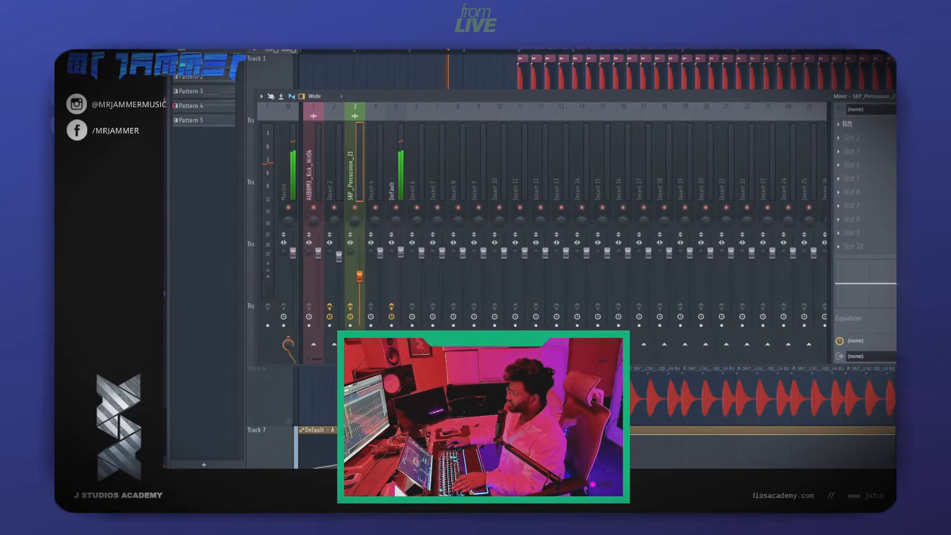
Close the mixer and play the arrangement from the last intro bar into the start of the Pattern 2 section.
key("F9")
left_click_drag(509, 154, 440, 149)
key("space")
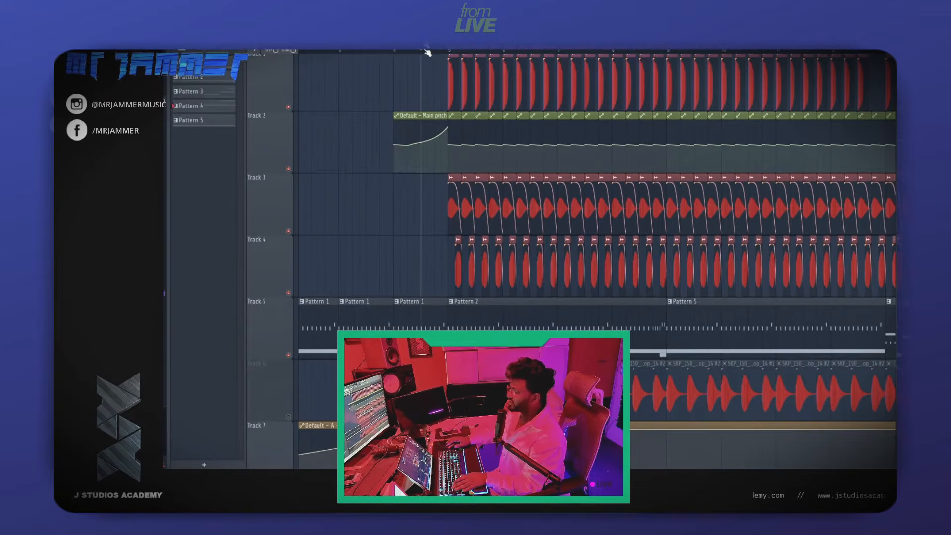
left_click(424, 50)
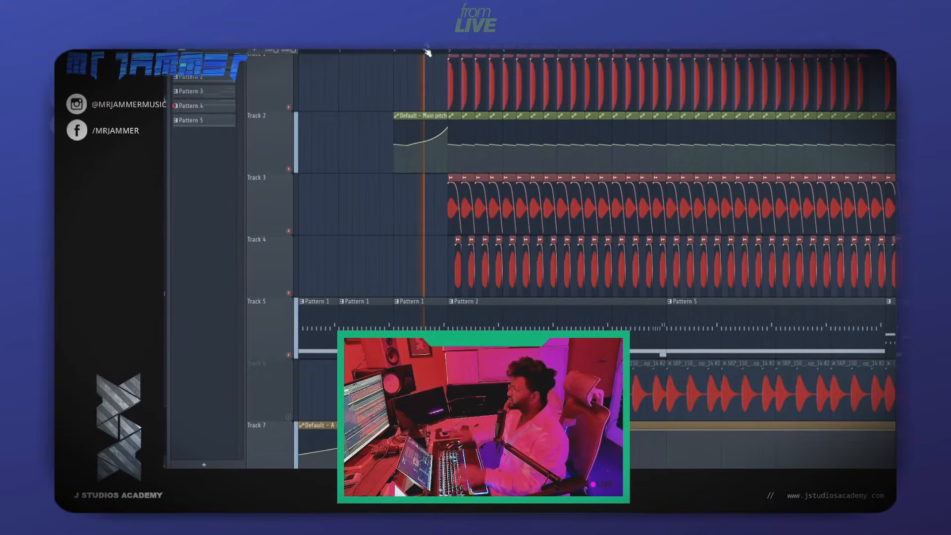
key("space")
left_click_drag(446, 219, 422, 225)
scroll(422, 225, "down", 1)
key("space")
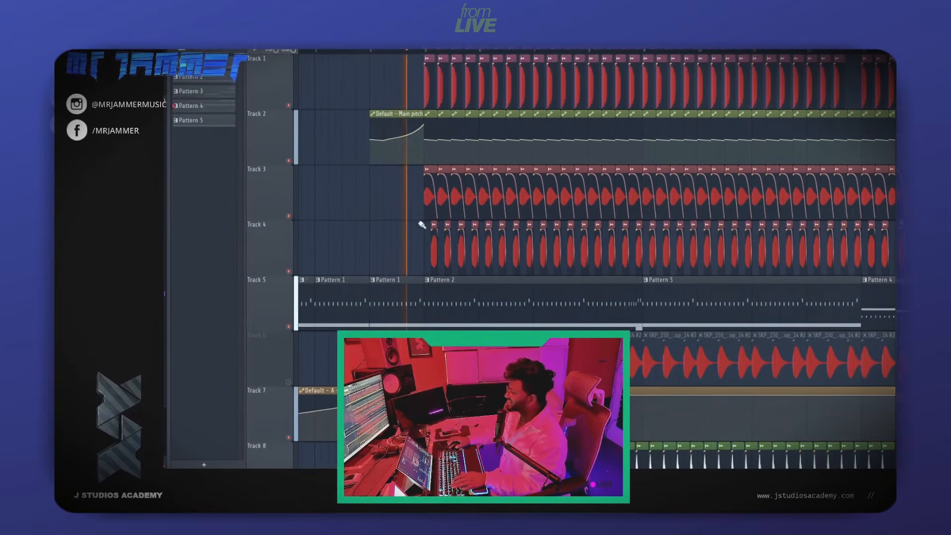
scroll(393, 234, "down", 1)
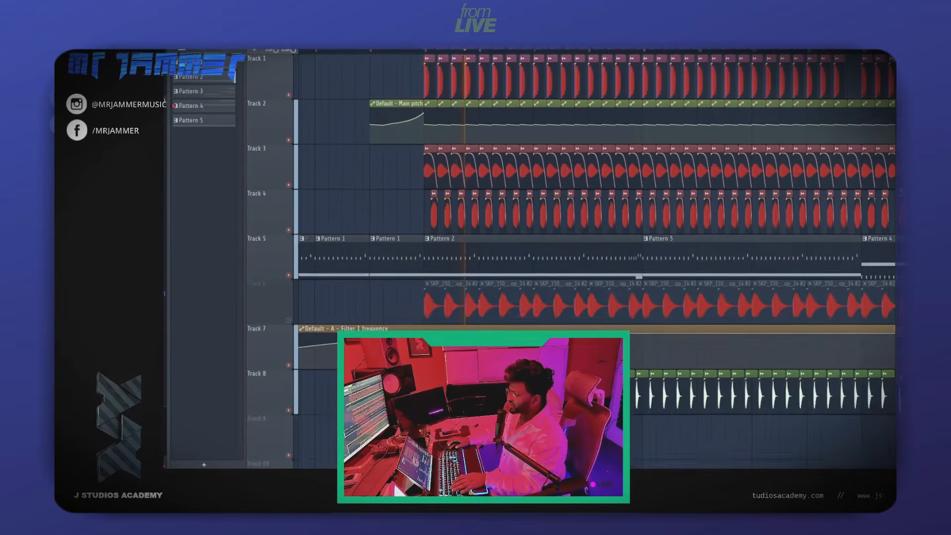
scroll(403, 233, "up", 1)
key("space")
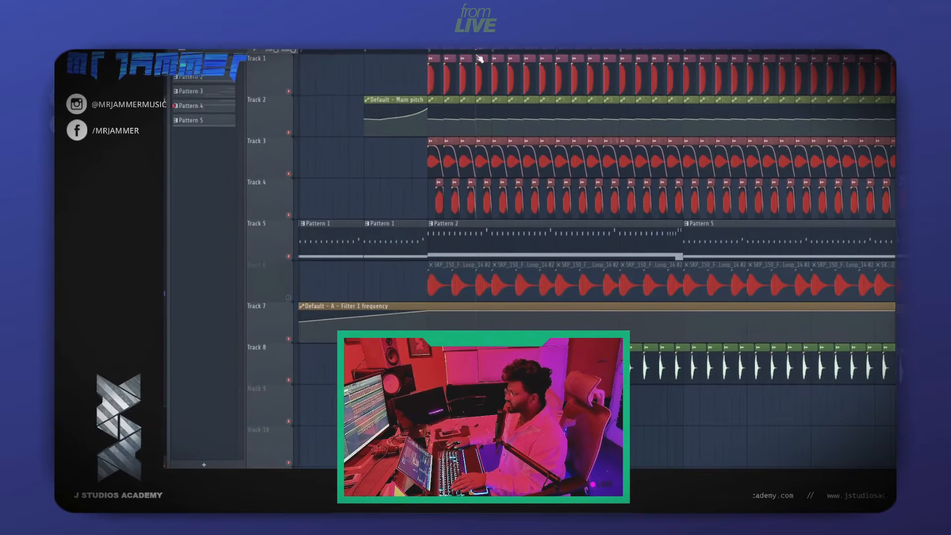
Show the whole arrangement and play it from the end of Pattern 5, skipping on to the middle of Pattern 4.
right_click(480, 253, "ctrl")
left_click(491, 51)
key("space")
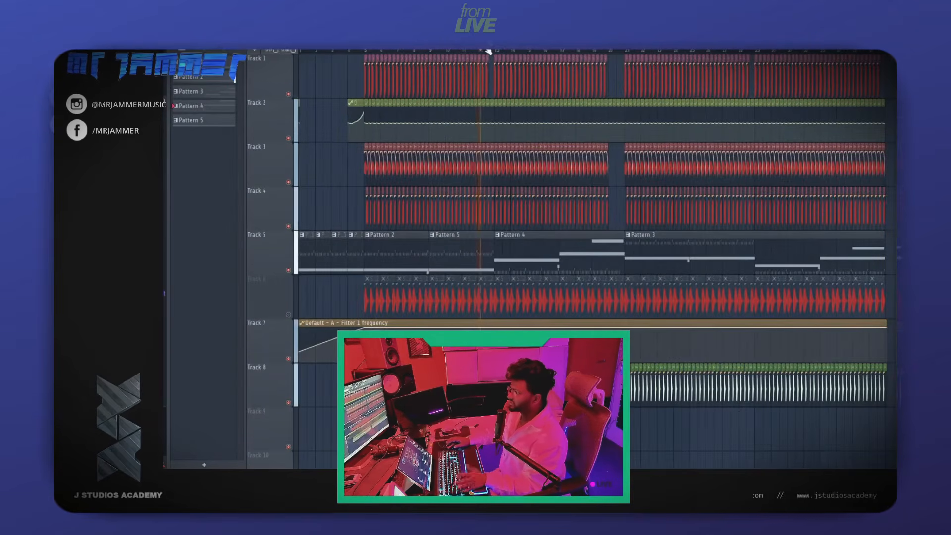
left_click_drag(592, 234, 523, 230)
left_click(485, 51)
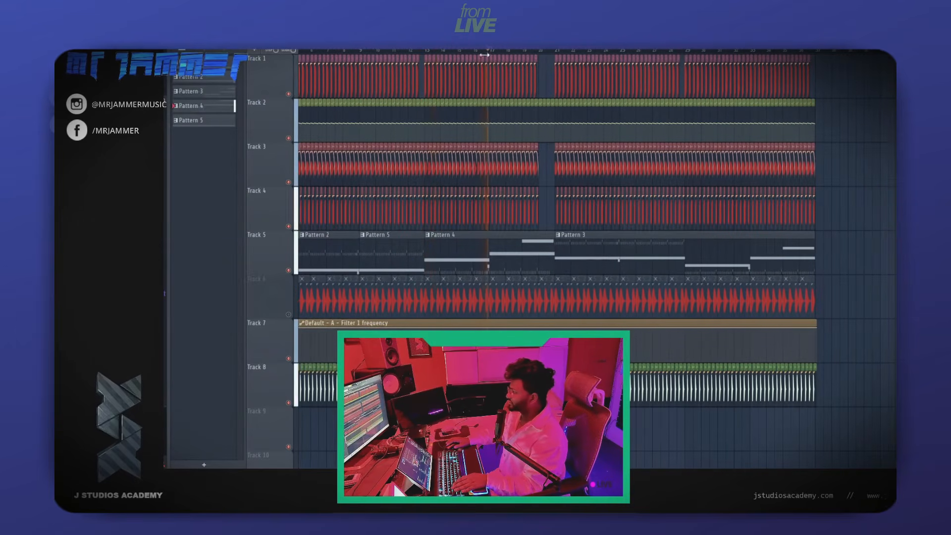
Play the transition from the end of Pattern 4 into Pattern 3 and stop playback.
left_click(532, 51)
left_click_drag(610, 297, 497, 222)
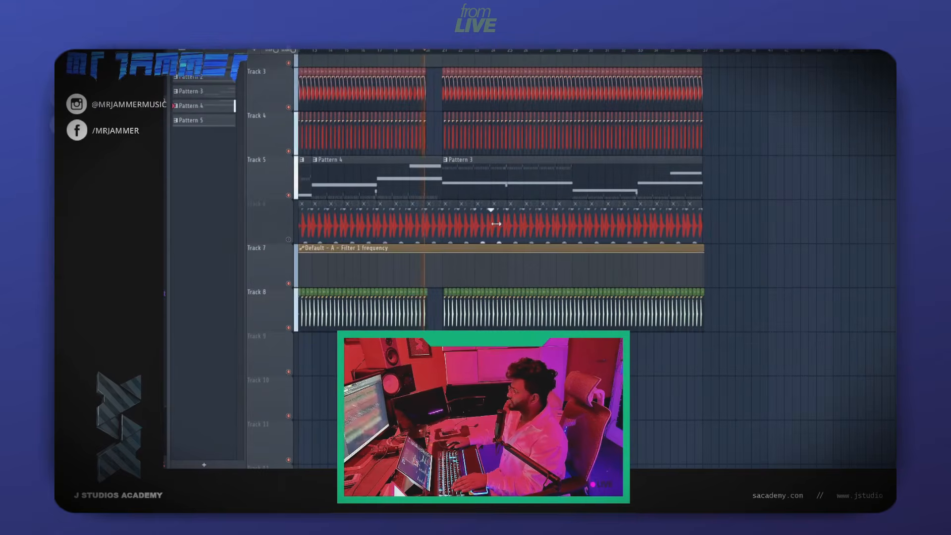
left_click(779, 266)
right_click(779, 266)
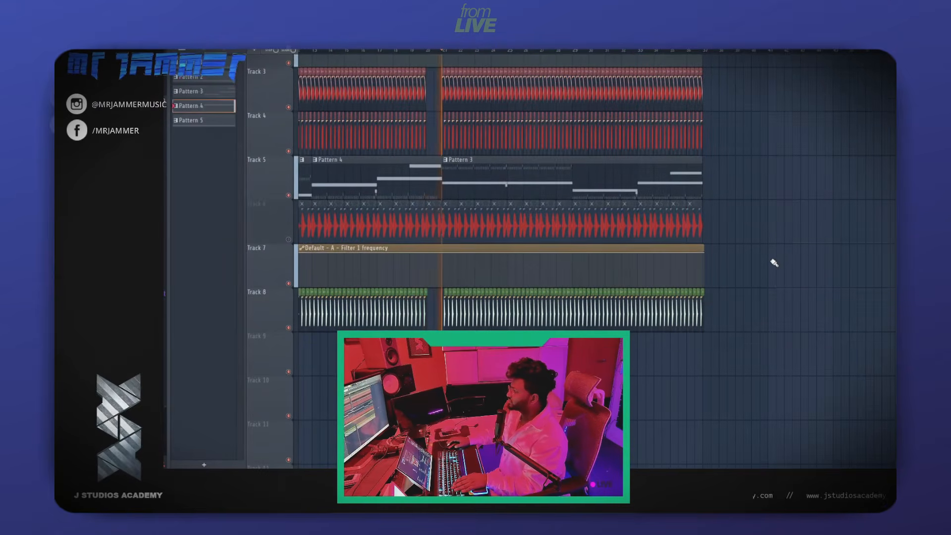
scroll(773, 263, "up", 3)
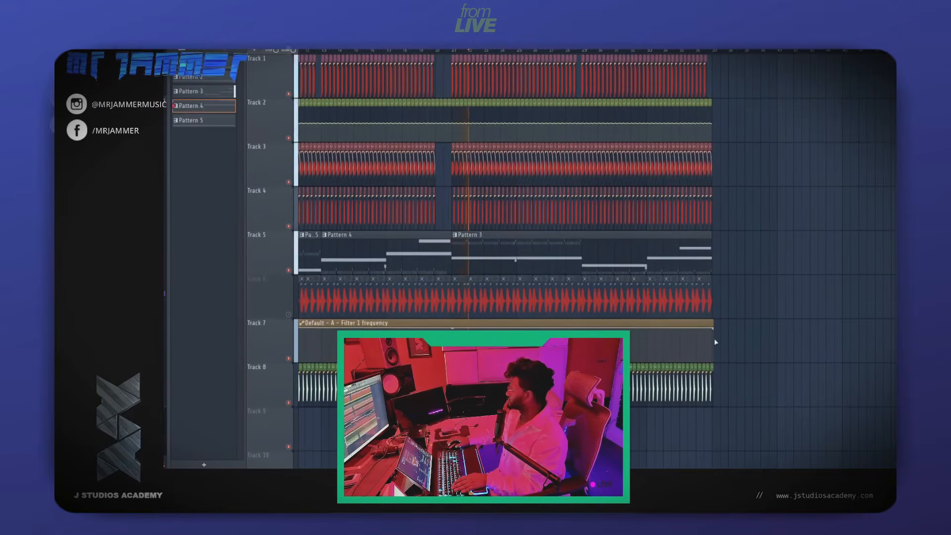
key("space")
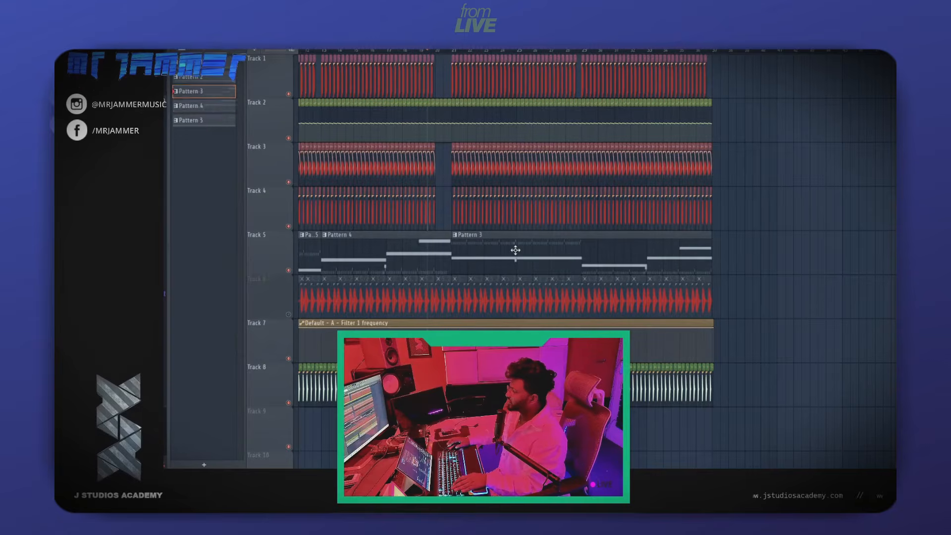
Inspect Pattern 3's notes, the Default synth and its Rift effect on the mixer track, and close all the windows.
double_click(515, 250)
left_click(243, 69)
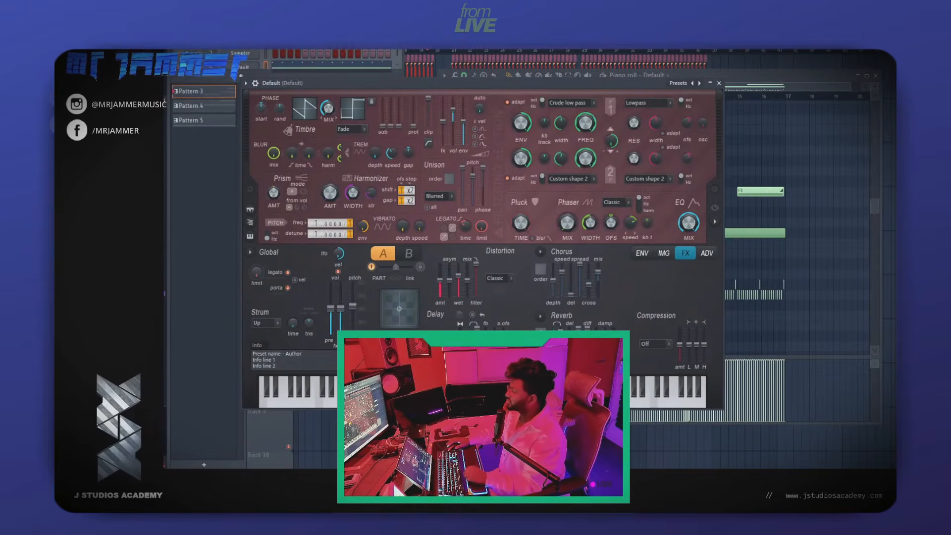
key("F9")
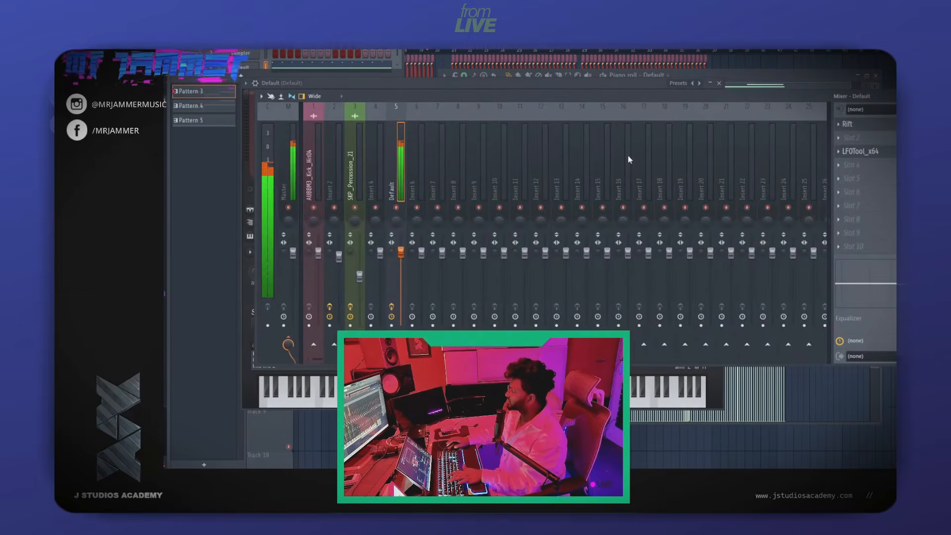
left_click(876, 126)
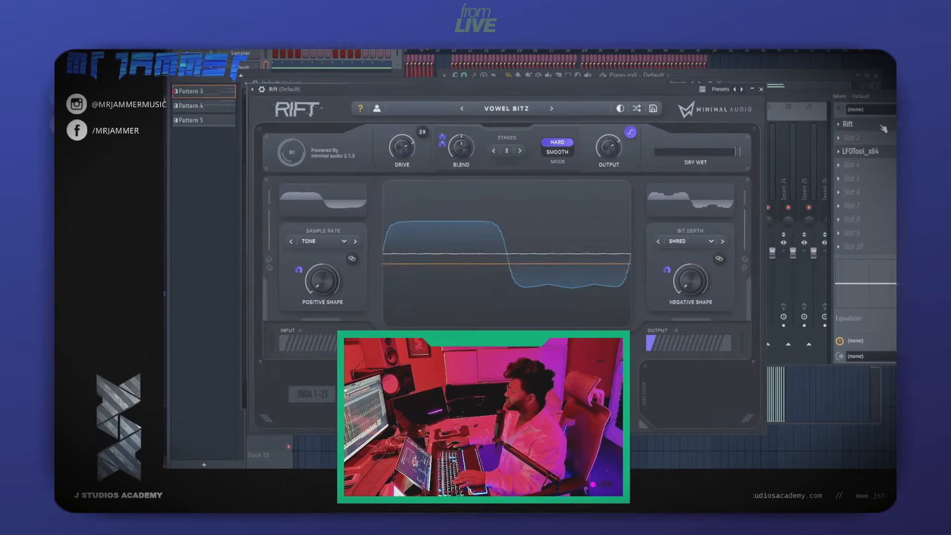
key("space")
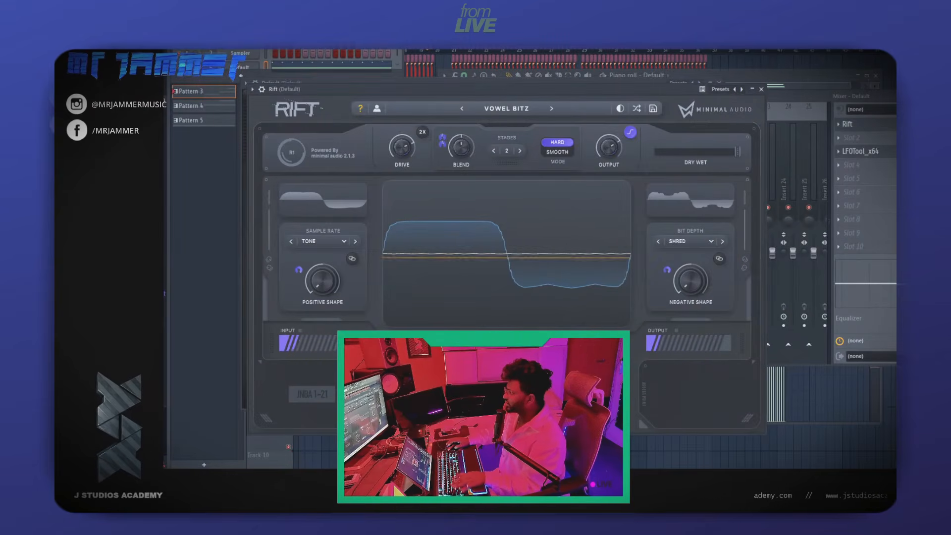
key("F12")
scroll(787, 198, "left", 3)
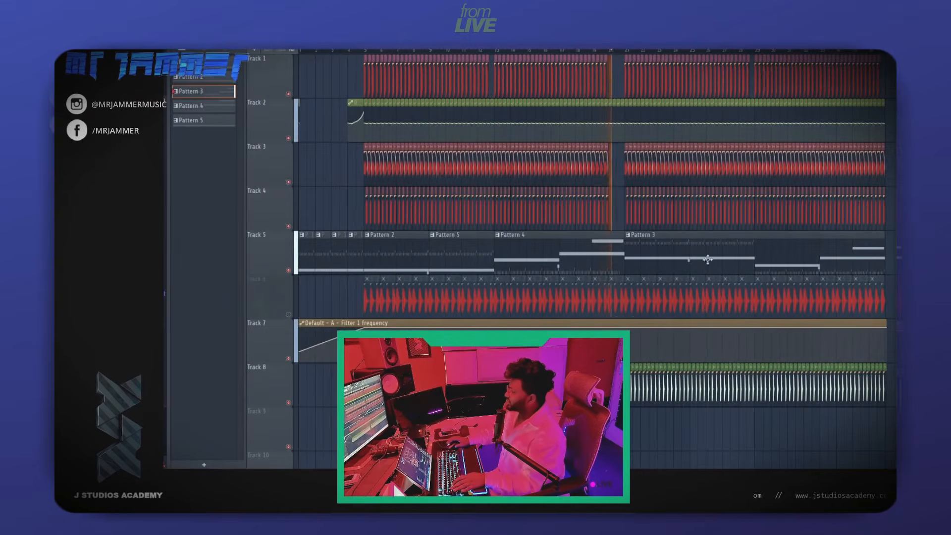
Inspect the SKP_Kick_23 sample on Track 1 and play the song while watching the mixer track levels.
scroll(367, 82, "up", 5)
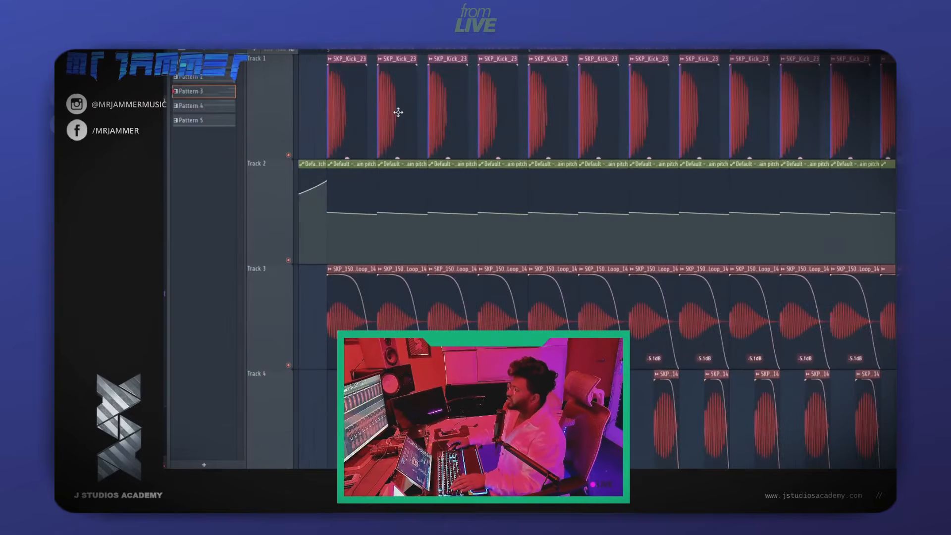
double_click(397, 113)
key("F9")
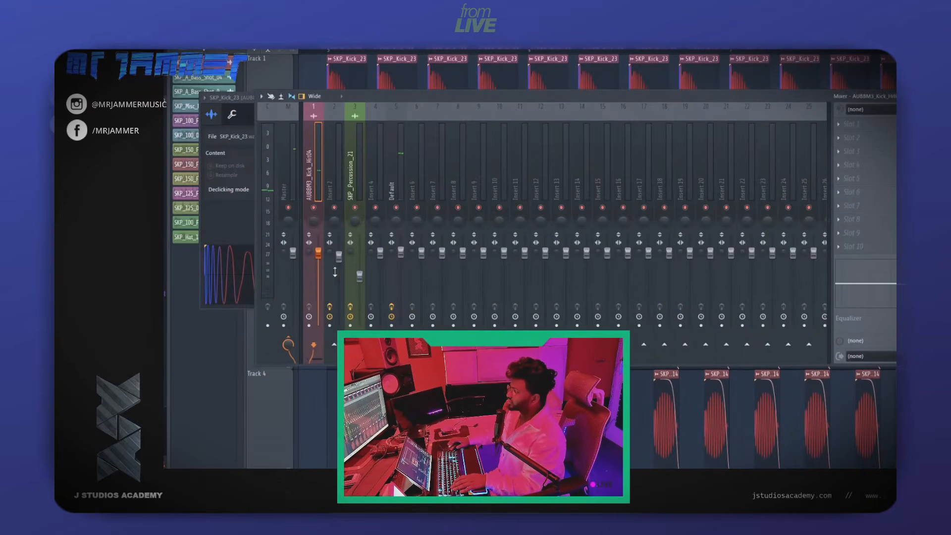
key("space")
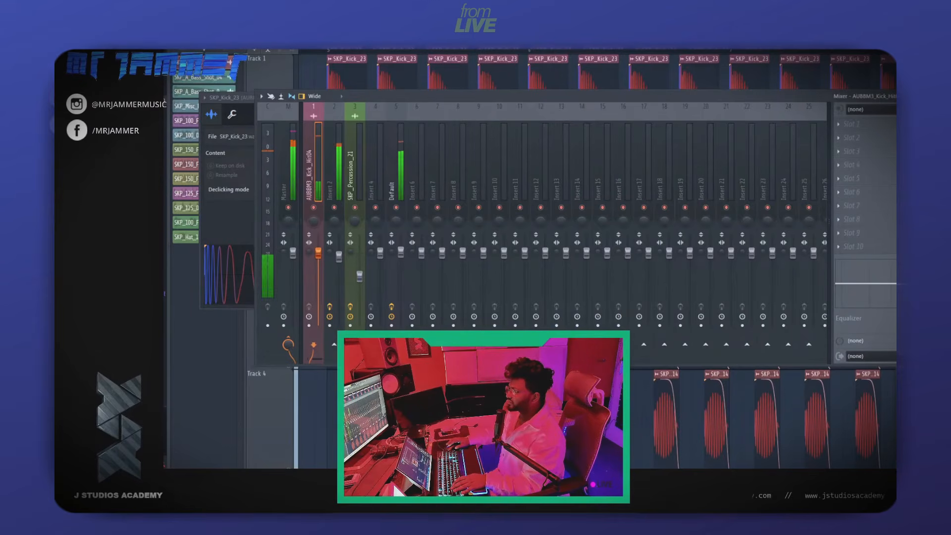
key("F5")
Review the whole arrangement in the playlist, including a closer look at the Pattern 1 intro and the Pattern 2 section.
right_click(498, 265, "ctrl")
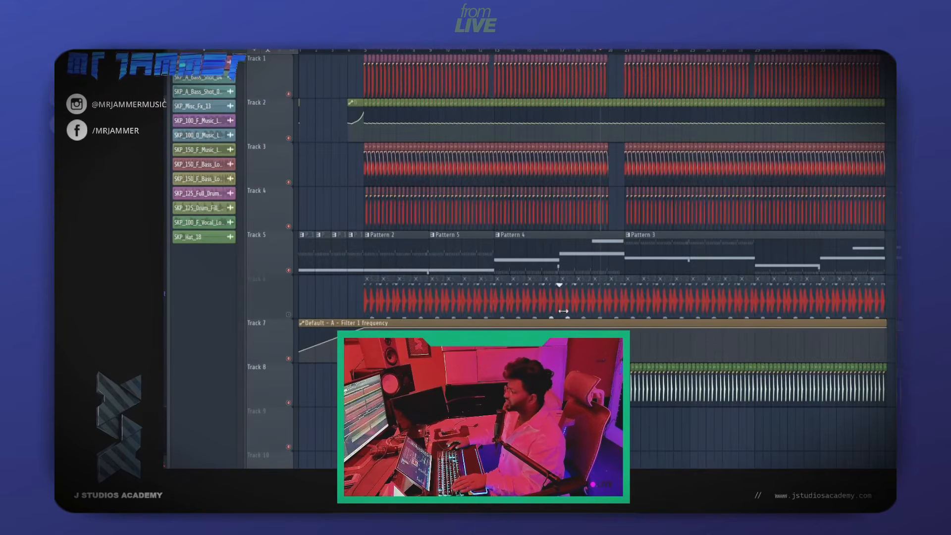
right_click(431, 264, "ctrl")
left_click_drag(540, 273, 816, 382)
scroll(675, 302, "down", 3)
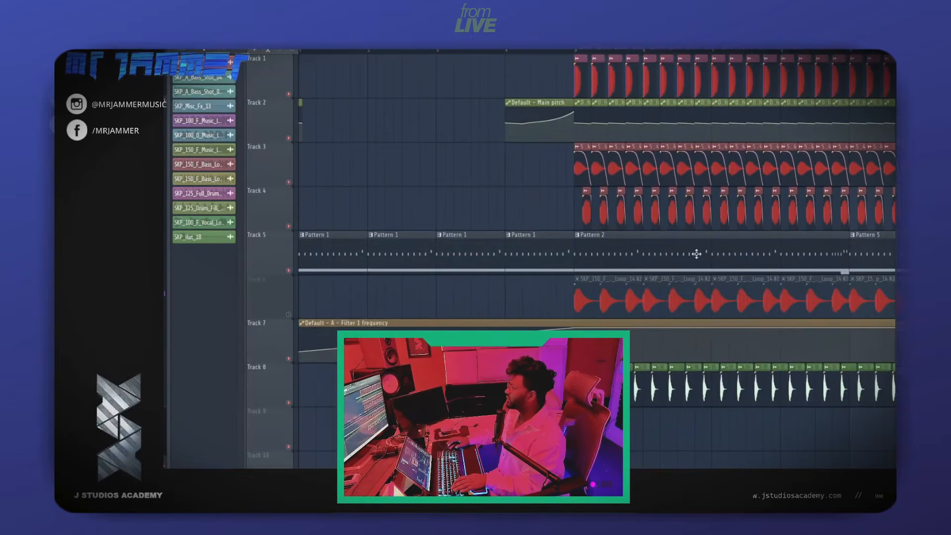
right_click(644, 245, "ctrl")
left_click_drag(628, 243, 494, 280)
right_click(675, 257, "ctrl")
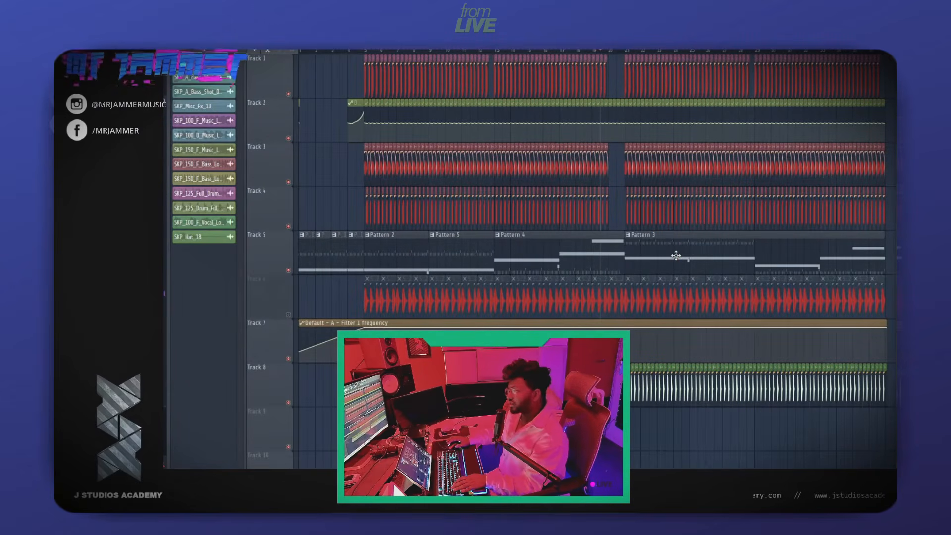
right_click(676, 255, "ctrl")
right_click(683, 254, "ctrl")
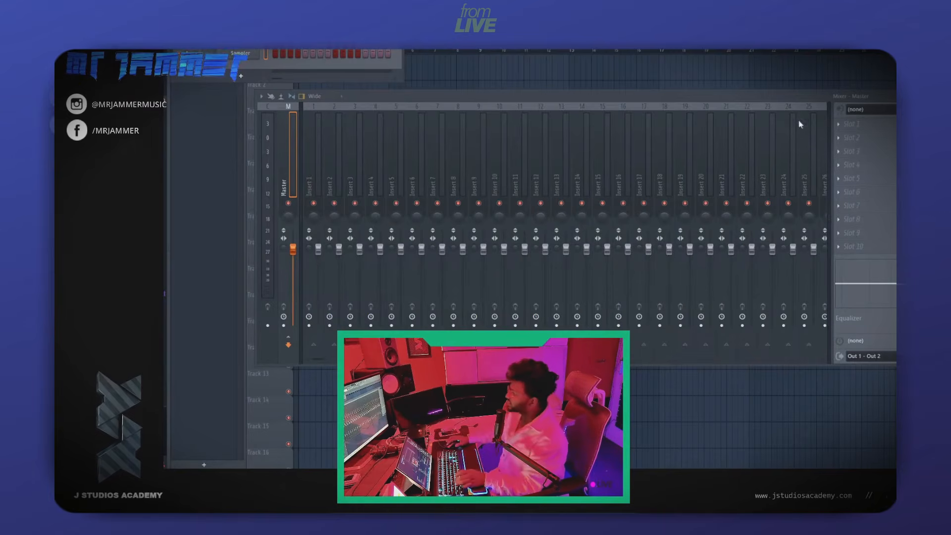
Load Fruity Limiter in the Master track's third effect slot and lower its compressor threshold, raising the ratio and knee.
left_click(852, 151)
left_click(490, 131)
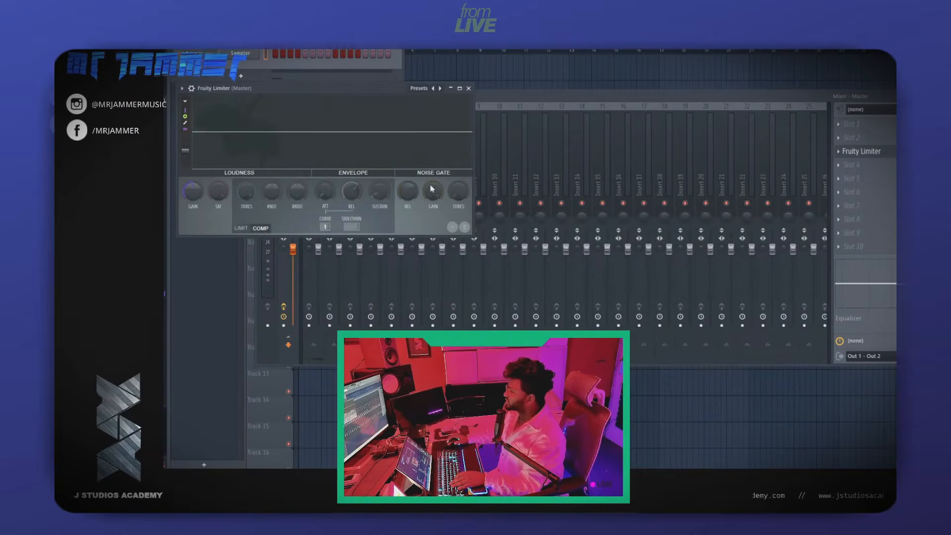
left_click_drag(331, 89, 414, 95)
left_click_drag(329, 197, 329, 214)
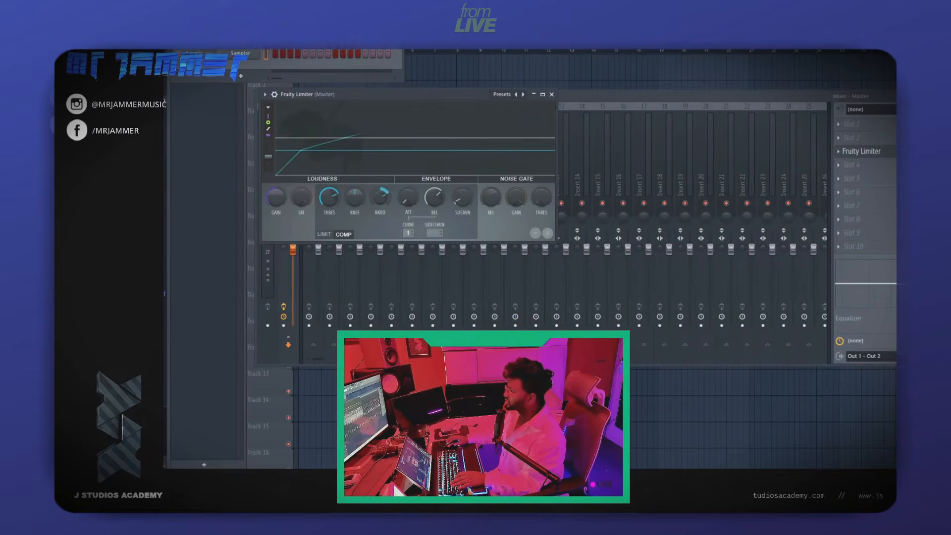
left_click_drag(355, 197, 355, 188)
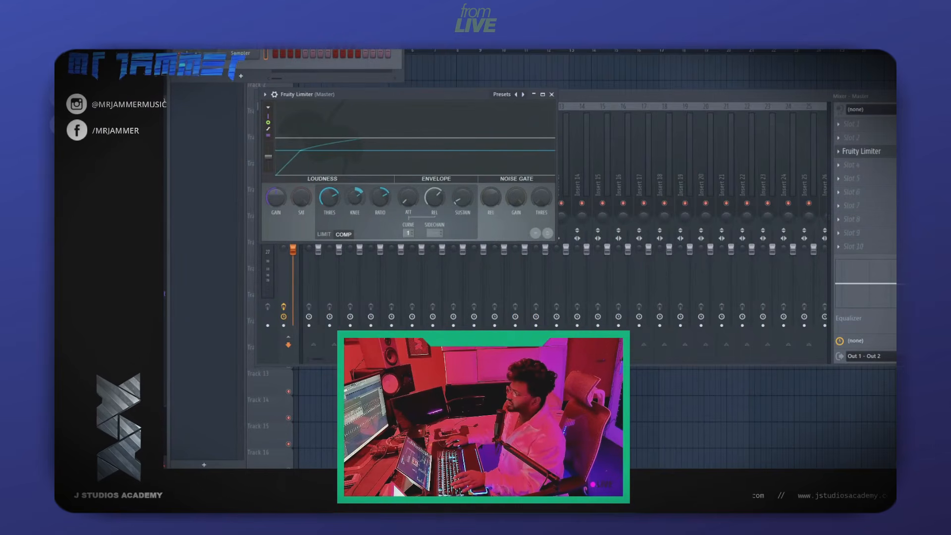
left_click_drag(699, 96, 523, 177)
left_click_drag(483, 96, 524, 133)
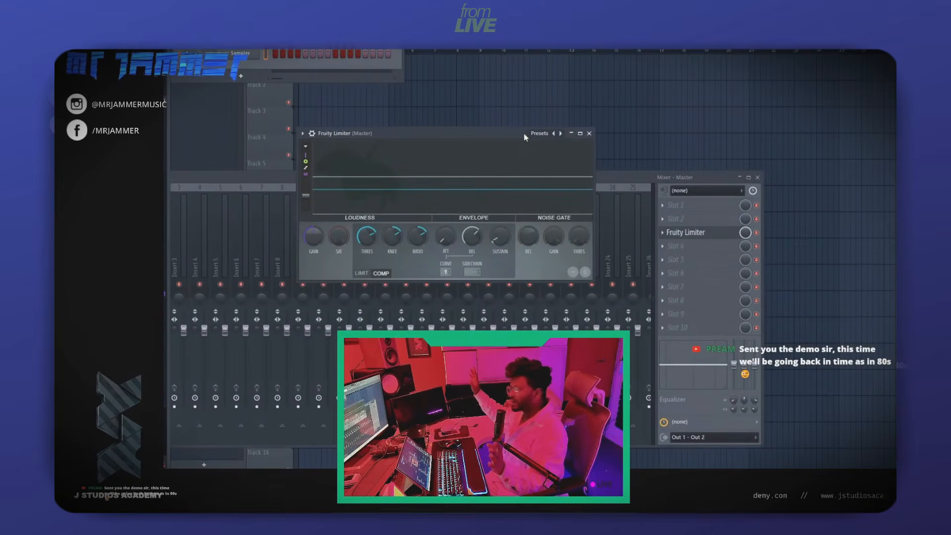
Remove the Fruity Limiter from the Master track and reposition the mixer so the Master strip is in view.
left_click(663, 232)
left_click(674, 253)
key("Return")
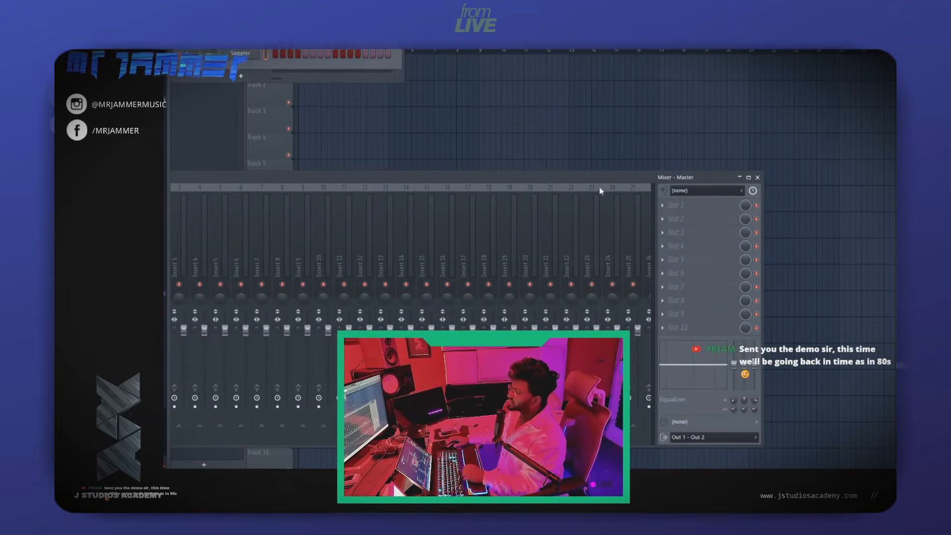
left_click_drag(587, 183, 702, 135)
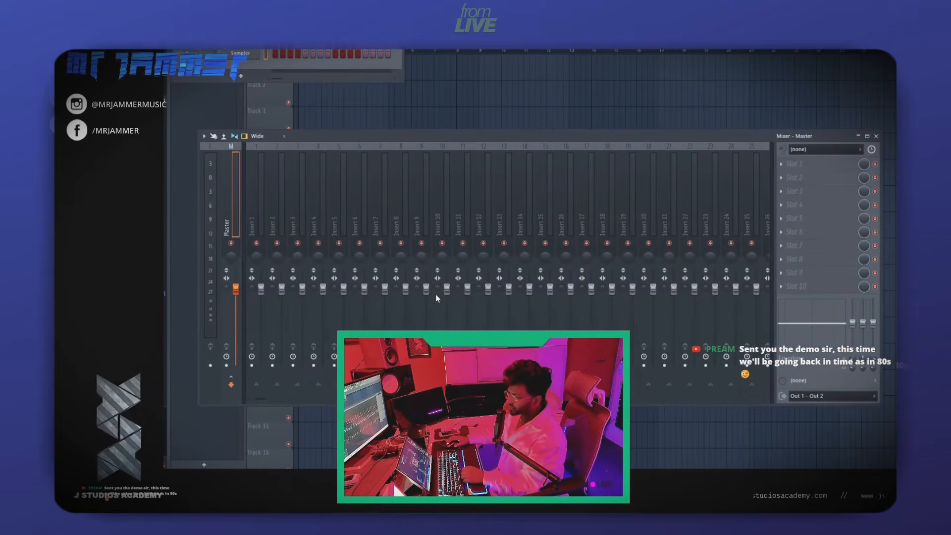